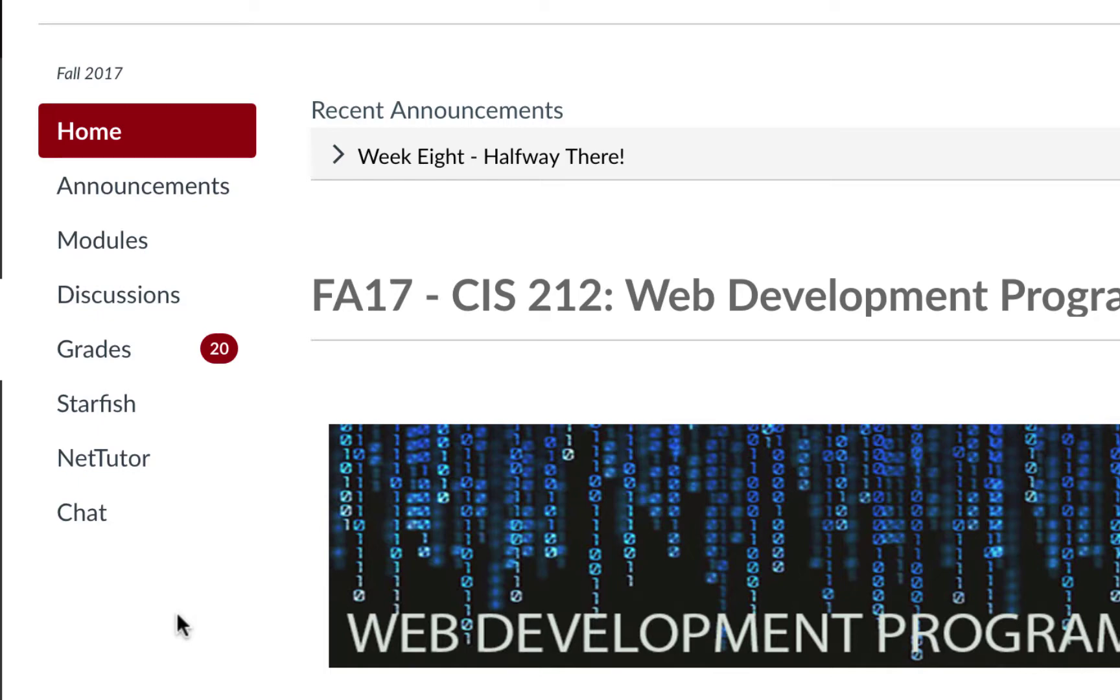
# Open the course Modules list and scroll down to the Week 03: Homework Review Quiz
pyautogui.click(156, 240)
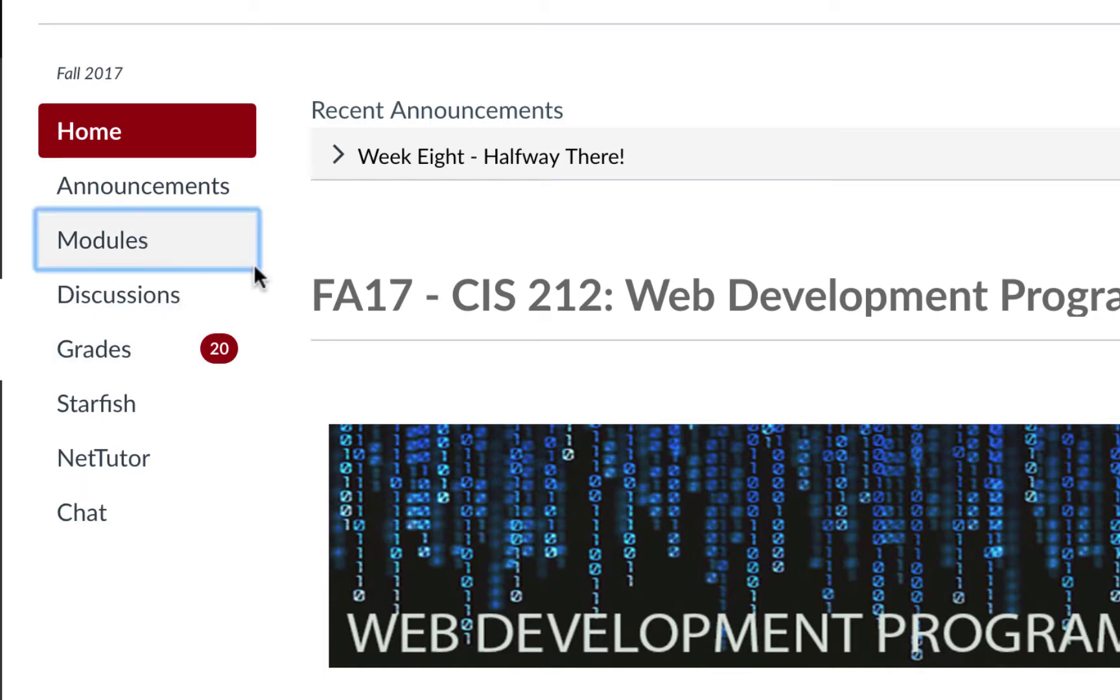
pyautogui.scroll(-7, 965, 343)
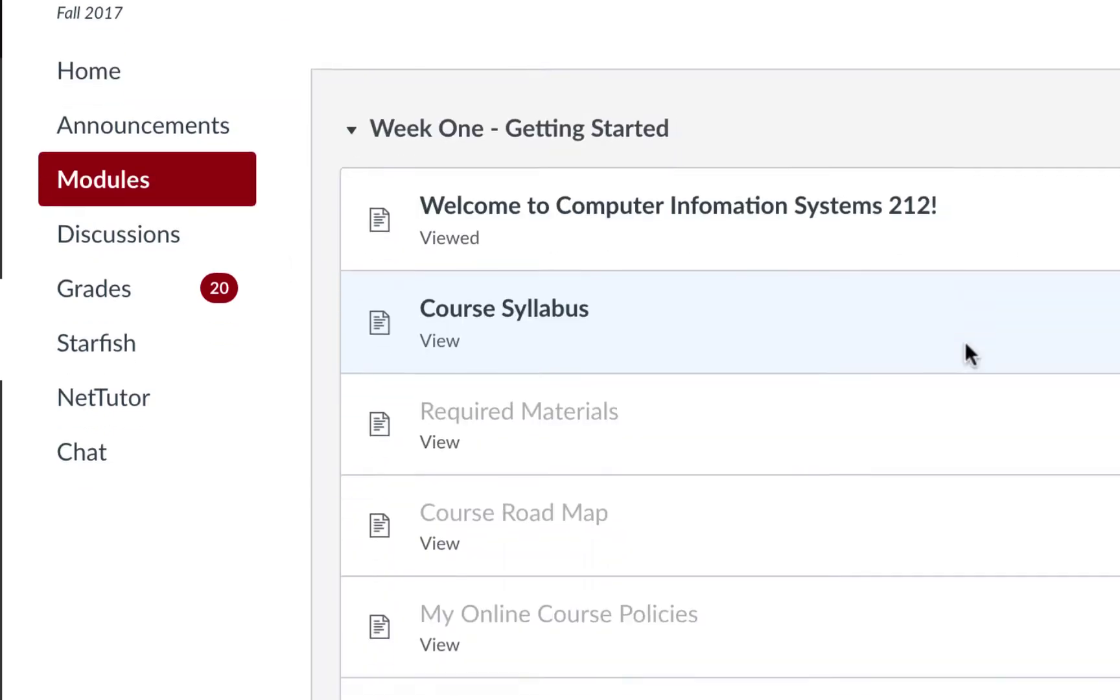
pyautogui.scroll(-15, 965, 343)
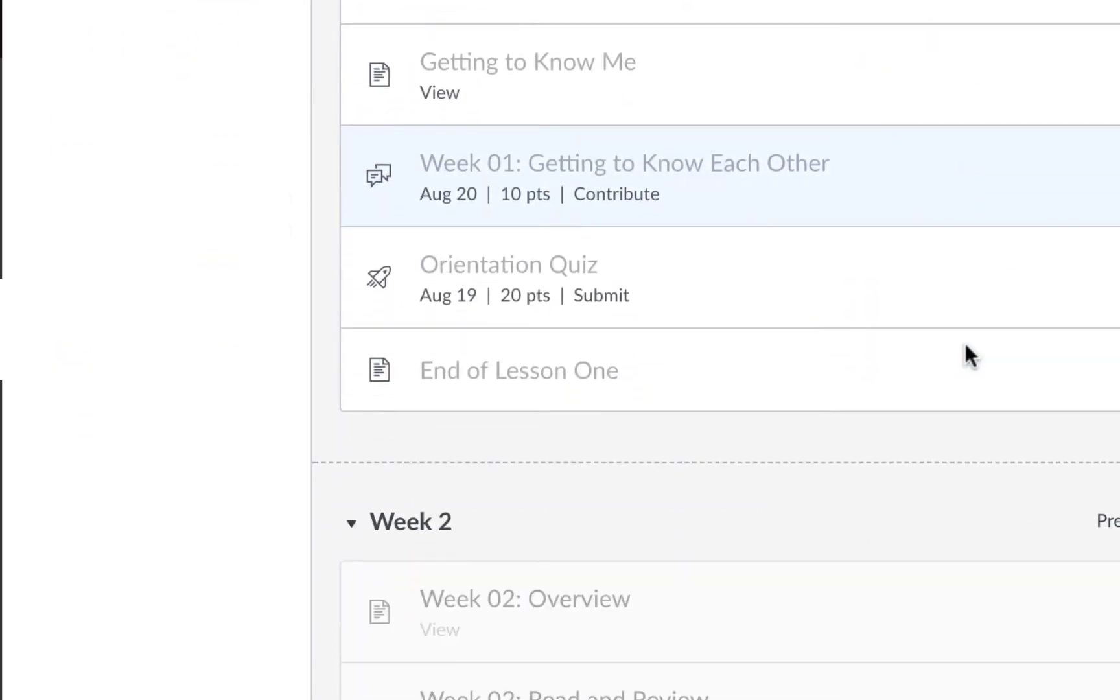
pyautogui.scroll(-2, 965, 345)
pyautogui.scroll(1, 732, 142)
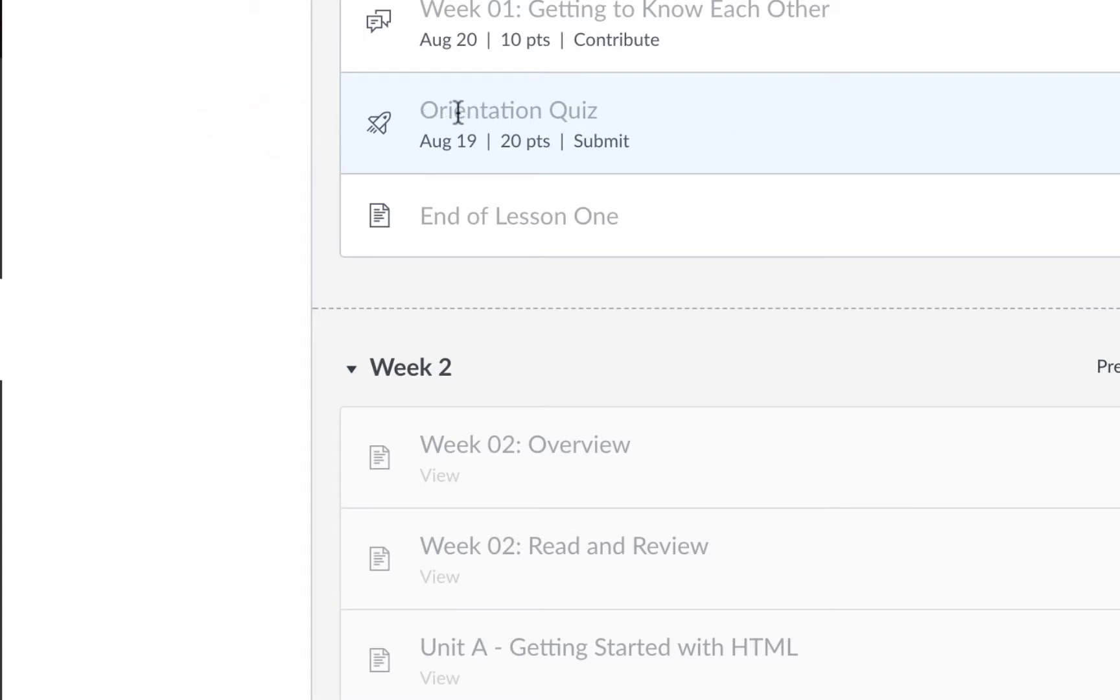
pyautogui.scroll(-15, 846, 158)
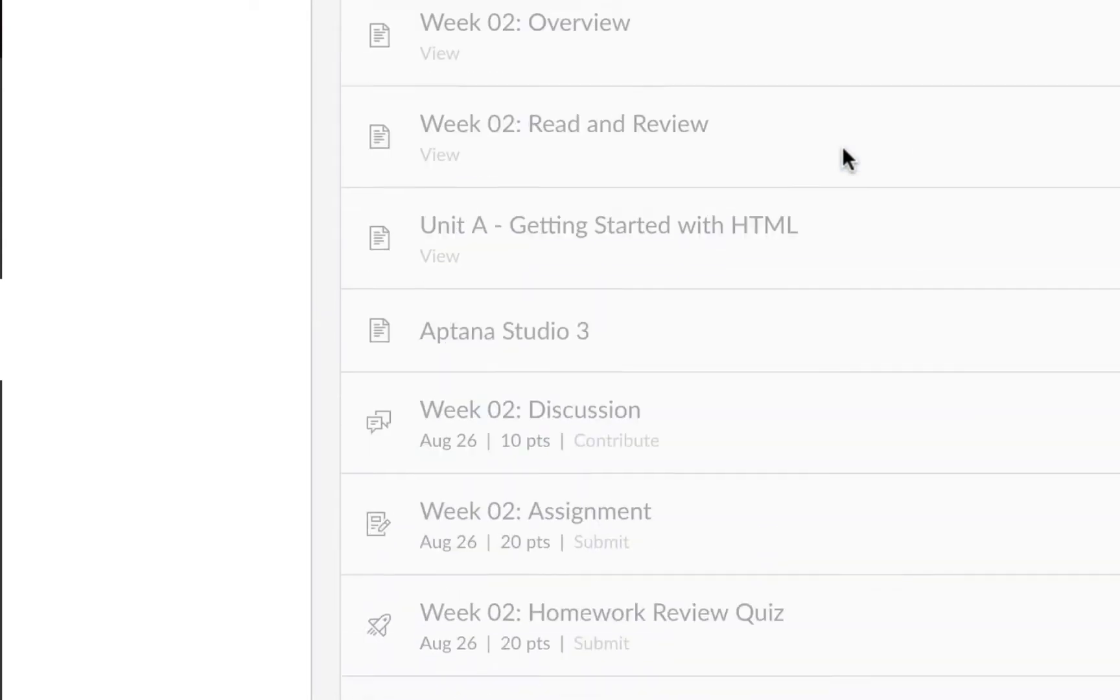
pyautogui.scroll(-8, 844, 159)
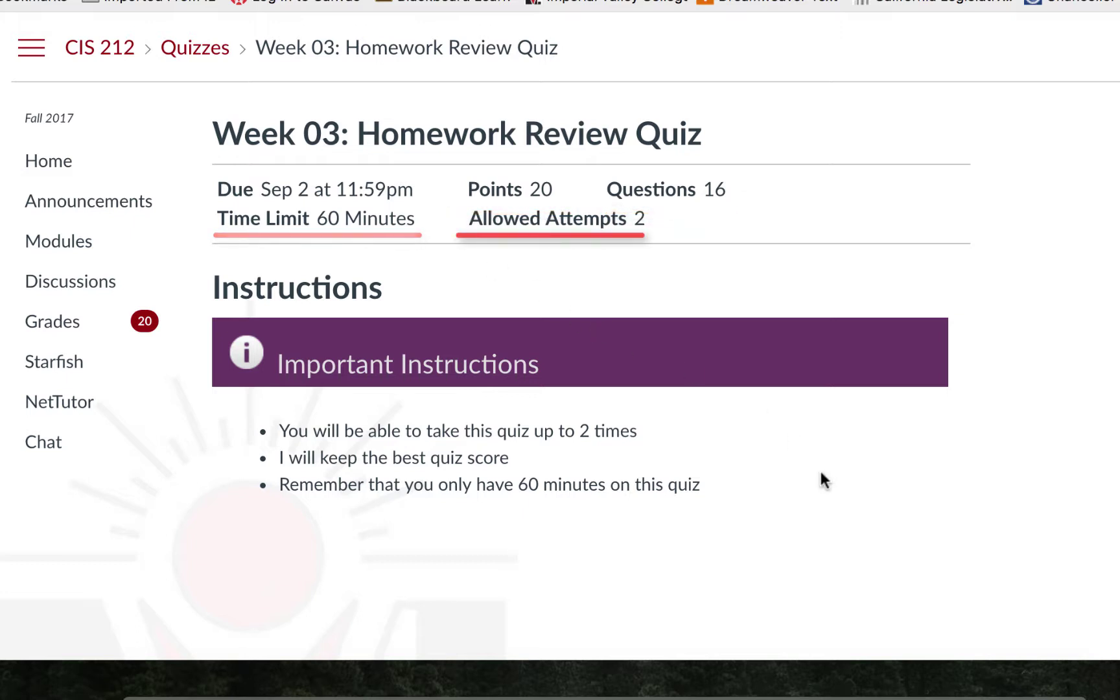
# Scroll down the Week 03 quiz details page to reach Take the Quiz
pyautogui.scroll(-3, 767, 428)
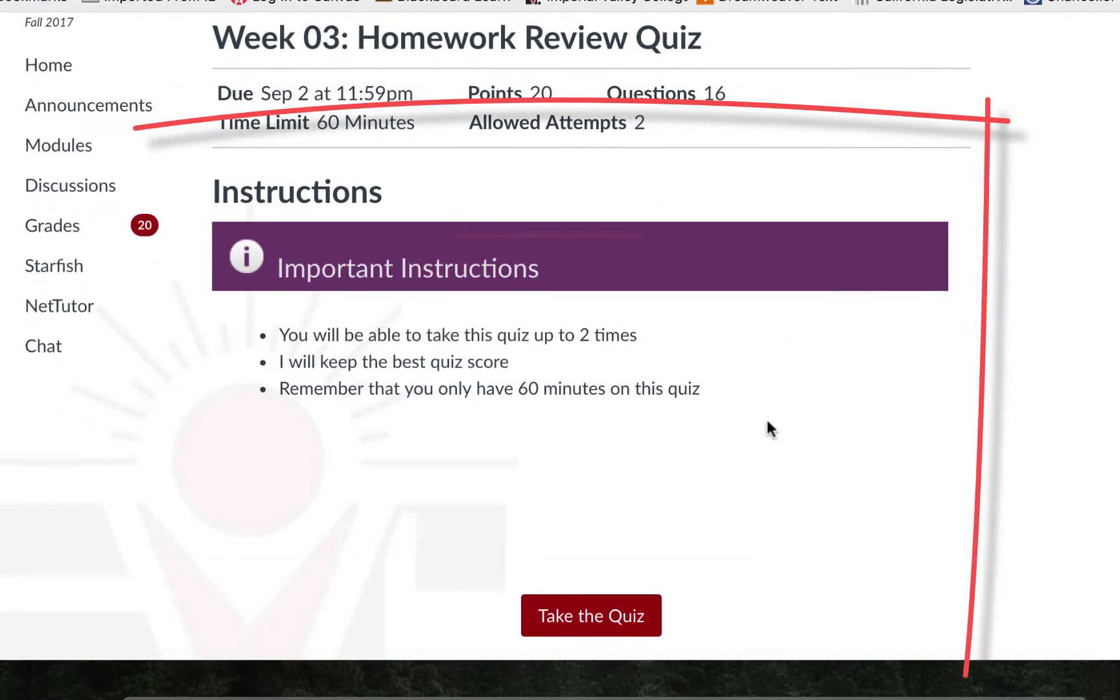
pyautogui.scroll(-1, 765, 431)
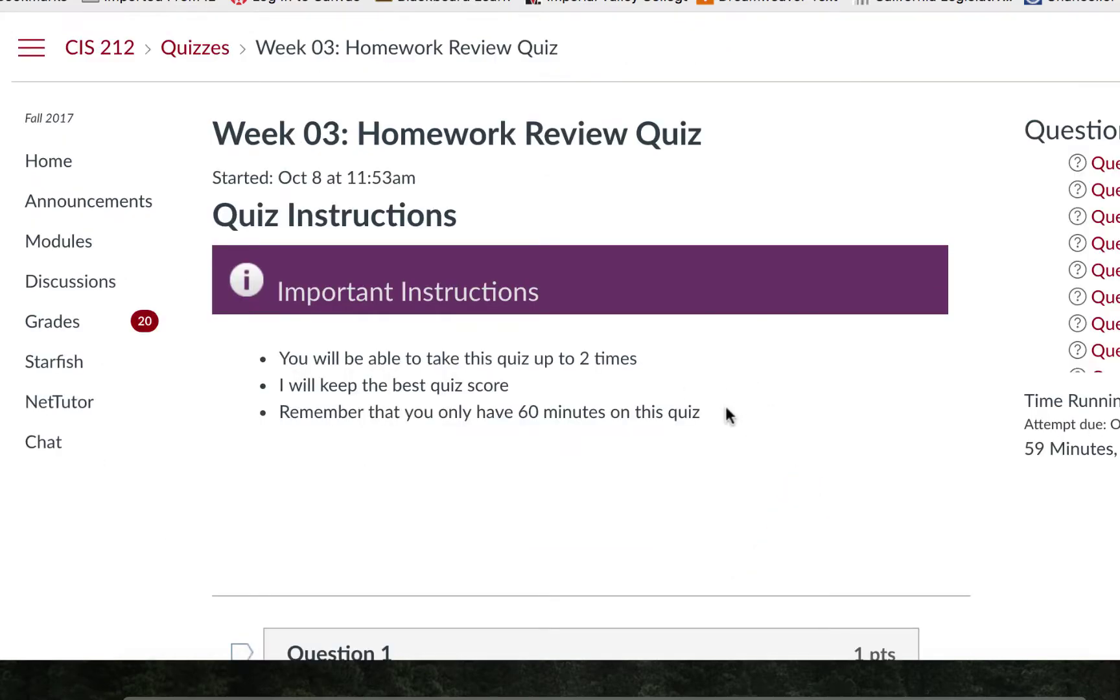
pyautogui.scroll(-5, 726, 408)
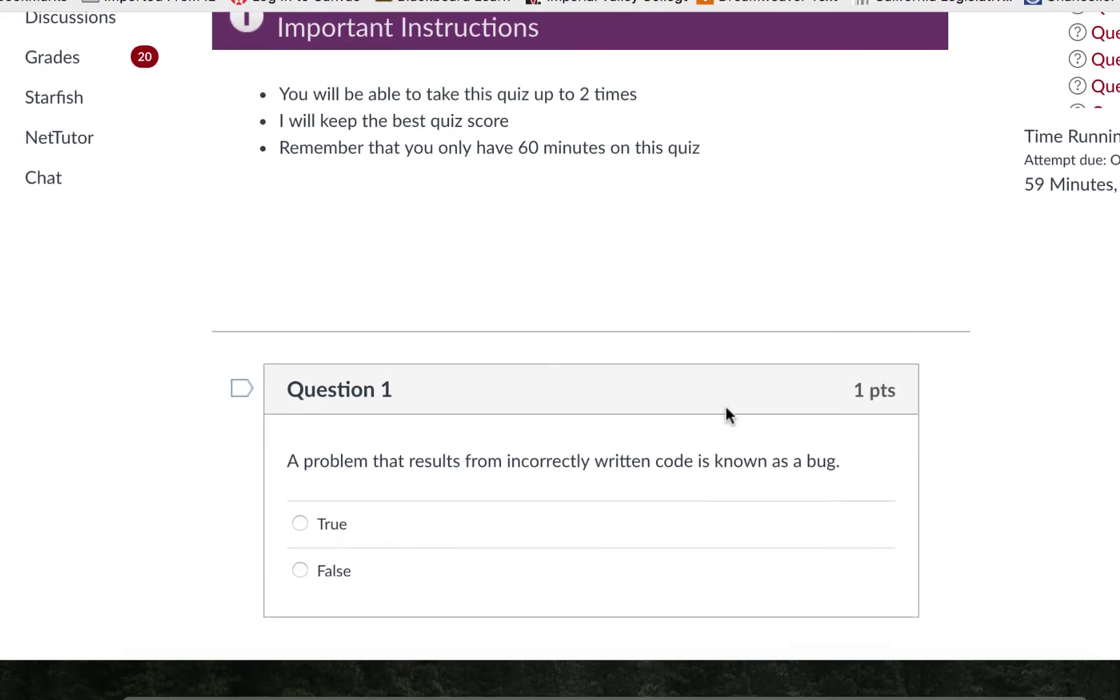
# Scroll through the quiz questions and check the Time Running timer
pyautogui.scroll(3, 725, 404)
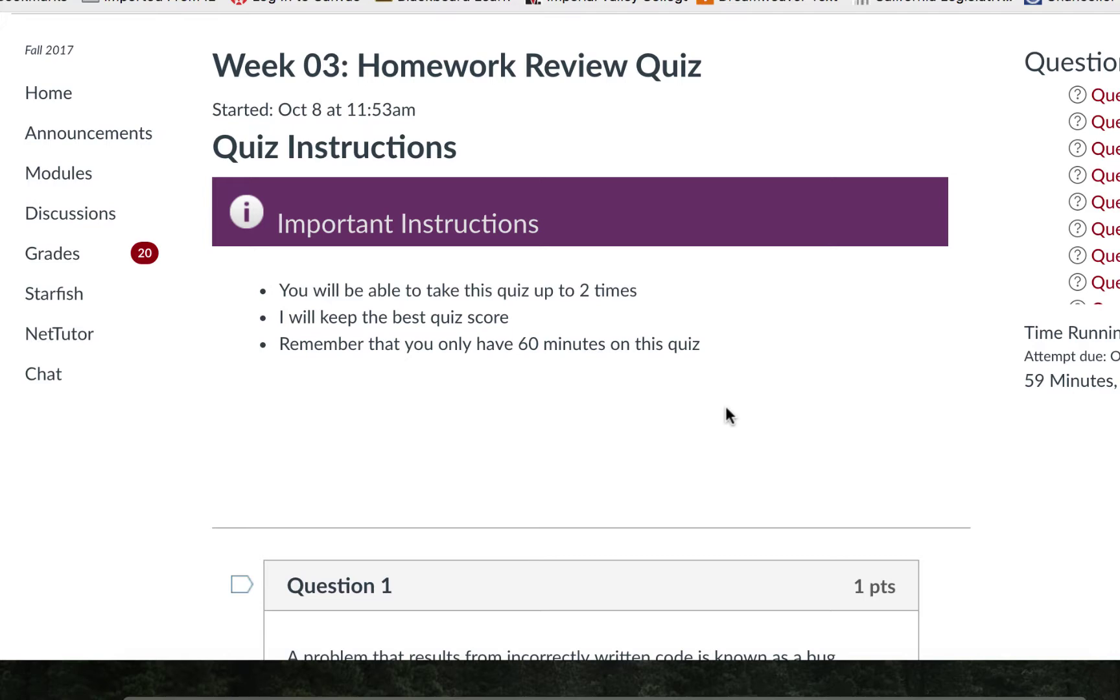
pyautogui.scroll(-9, 801, 366)
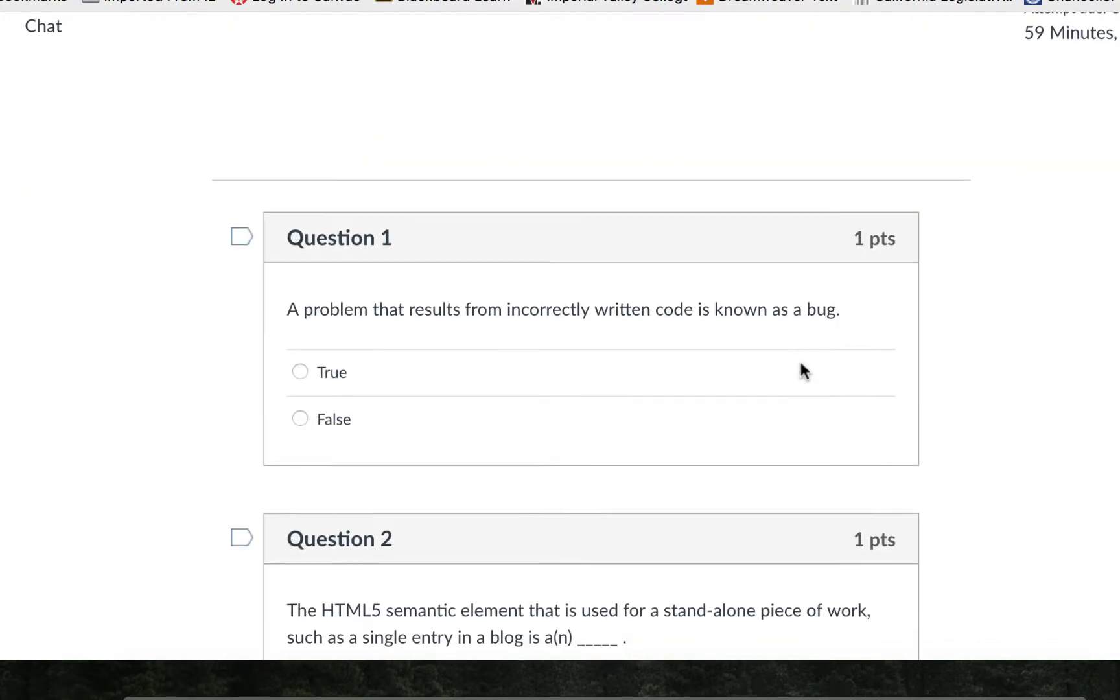
pyautogui.scroll(-20, 804, 370)
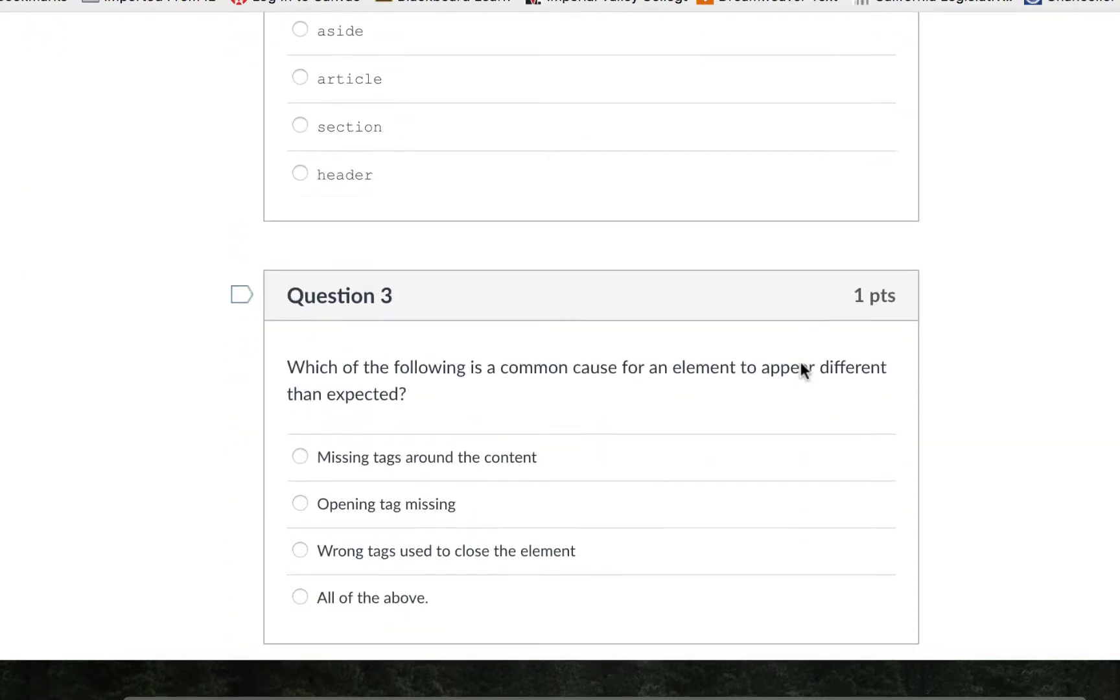
pyautogui.scroll(-5, 801, 370)
pyautogui.scroll(20, 801, 370)
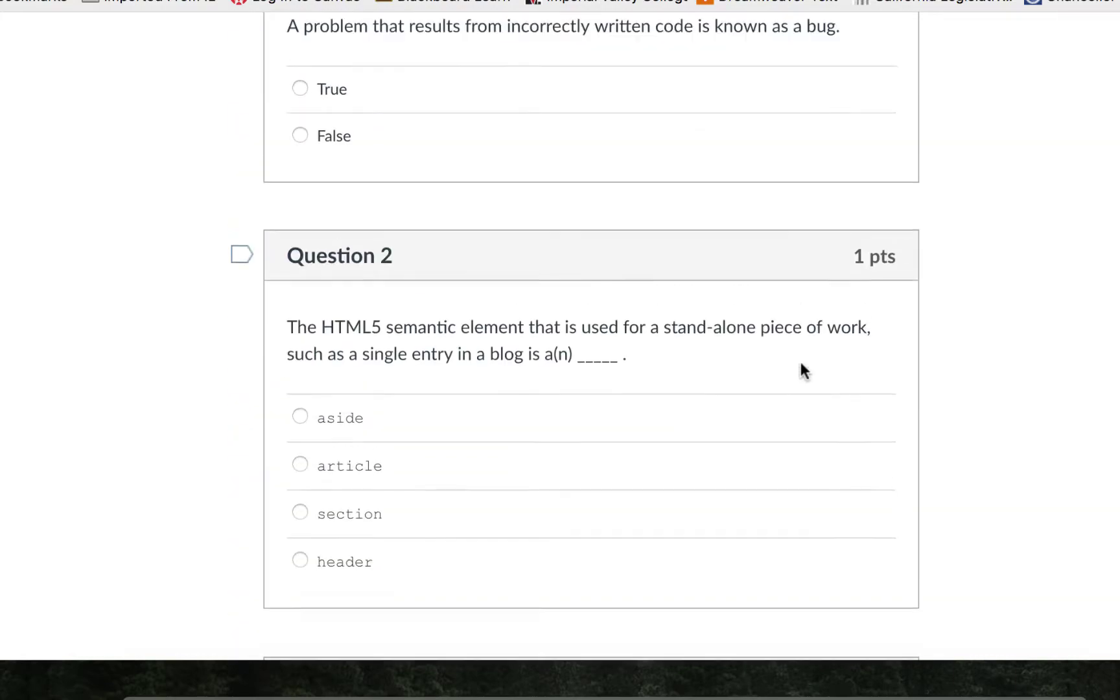
pyautogui.scroll(8, 778, 374)
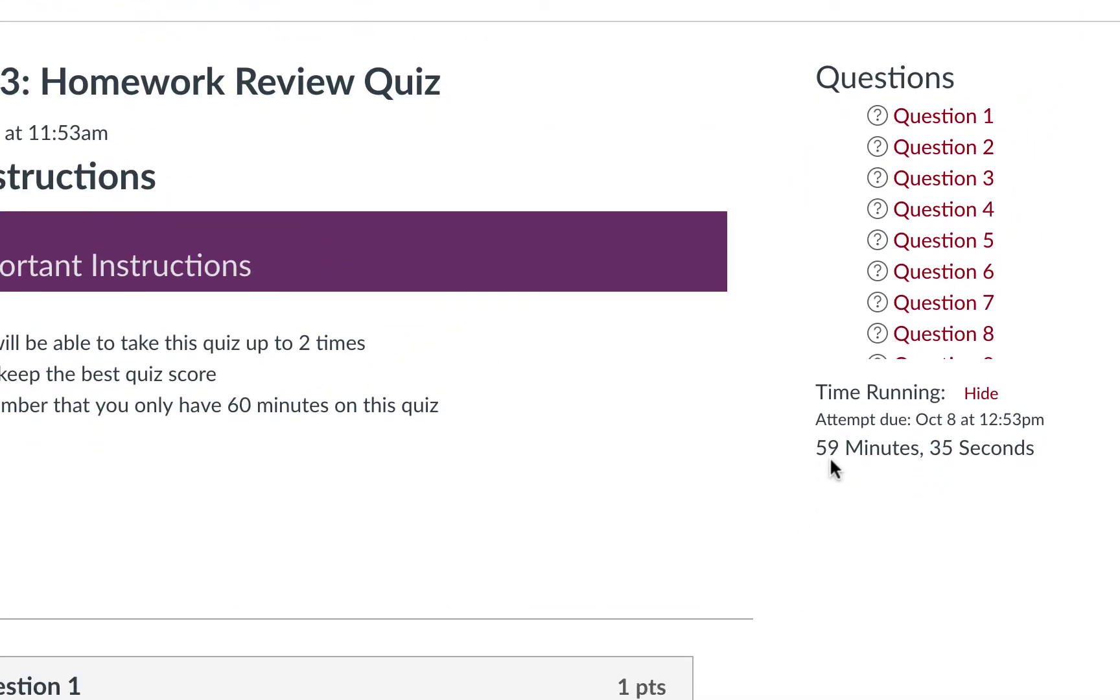
pyautogui.scroll(1, 720, 389)
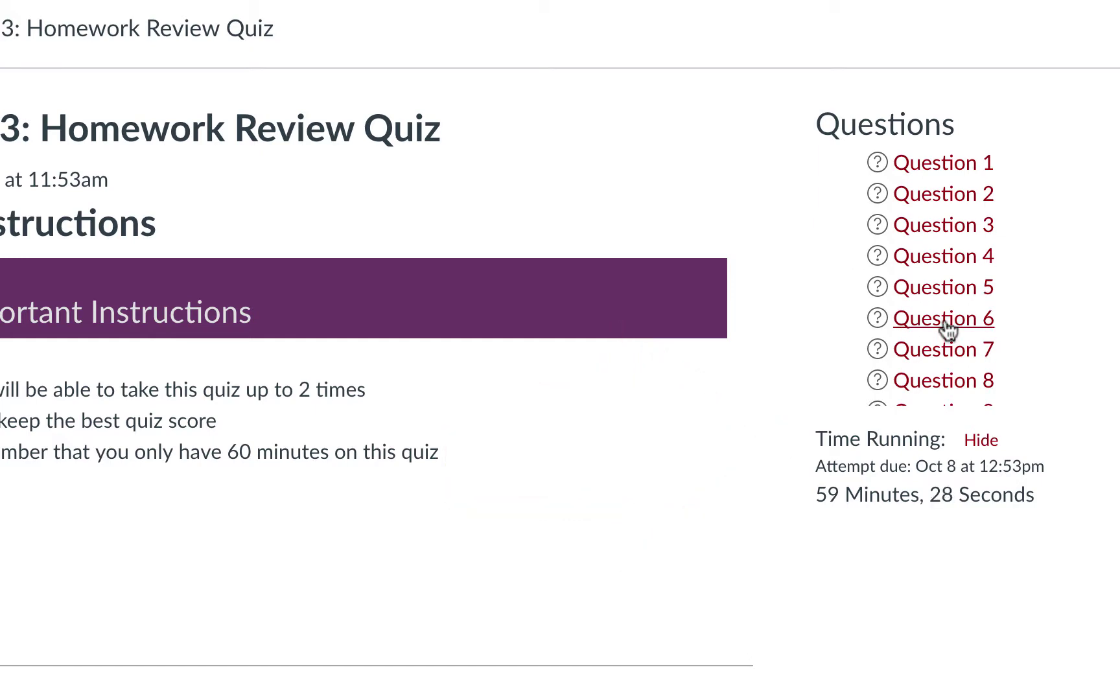
# Jump to Question 6 from the Questions list, then answer Question 1 with False
pyautogui.click(947, 327)
pyautogui.scroll(15, 506, 290)
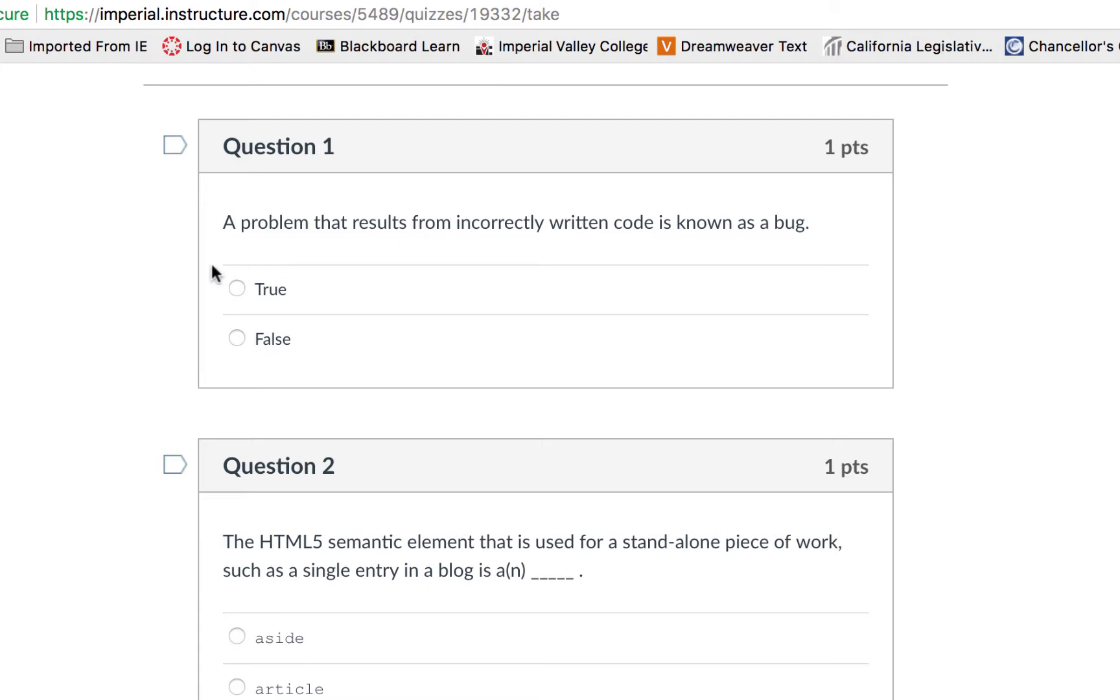
pyautogui.click(365, 345)
# Answer Question 2 with article and Question 5 with item 2
pyautogui.scroll(-3, 494, 300)
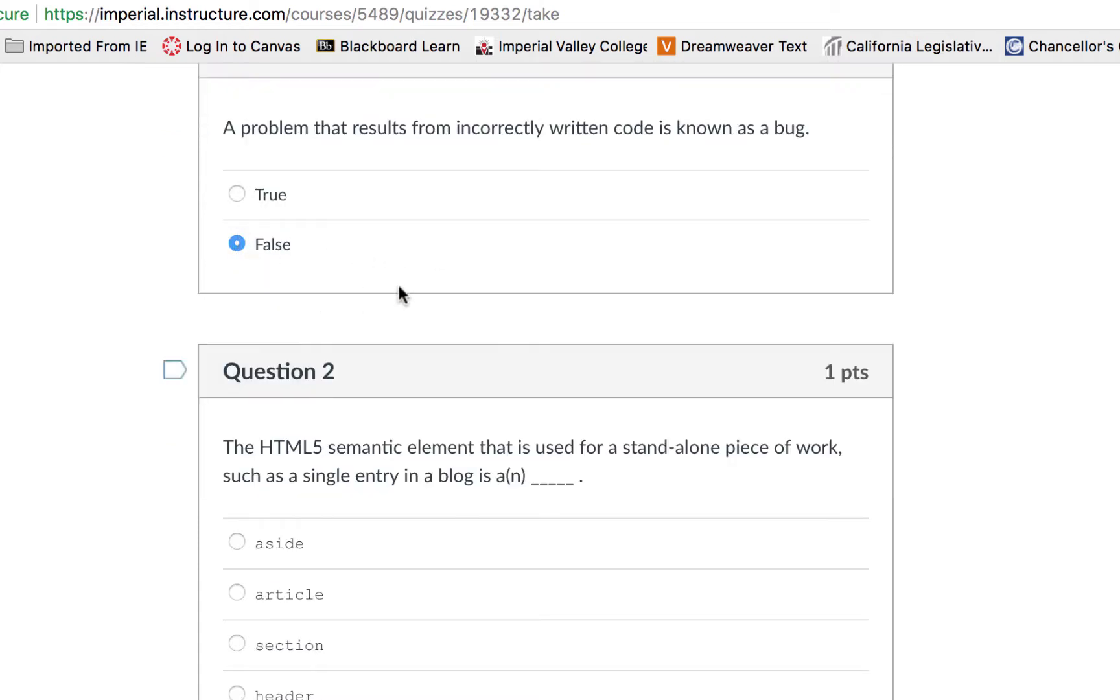
pyautogui.scroll(-2, 633, 298)
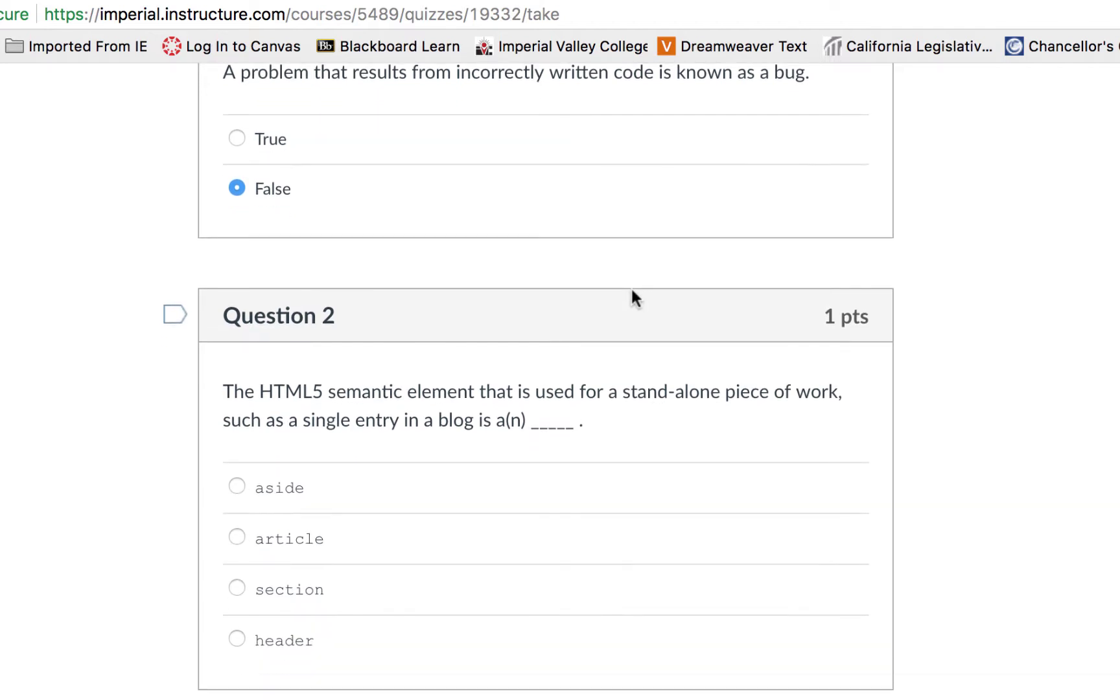
pyautogui.scroll(-4, 633, 295)
pyautogui.scroll(8, 633, 294)
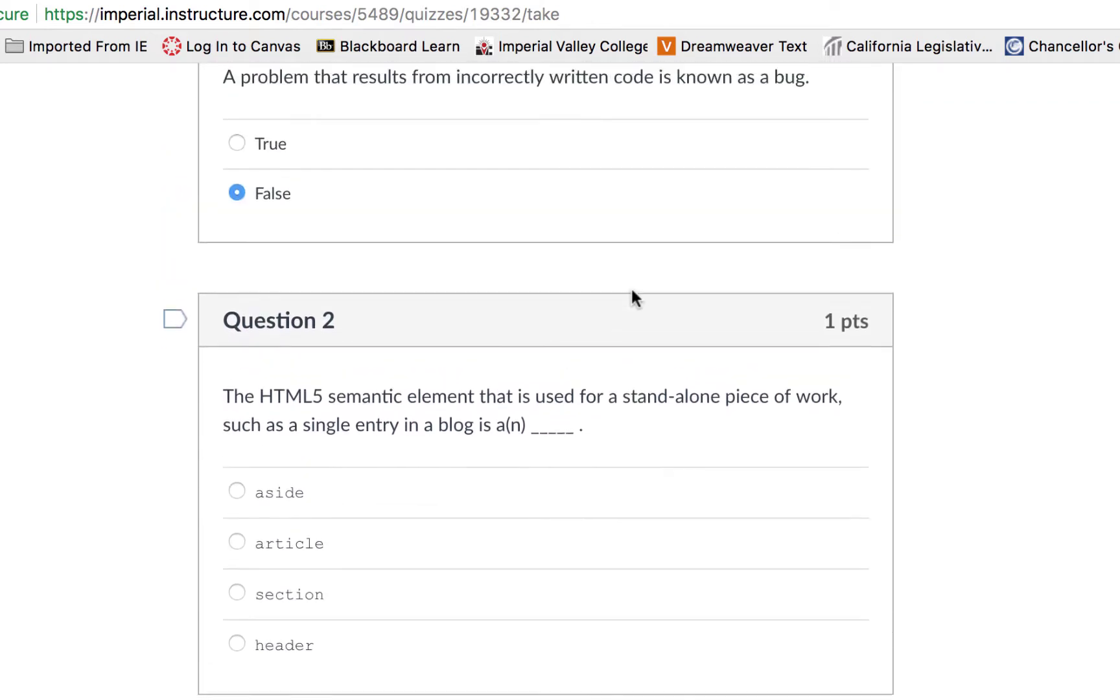
pyautogui.scroll(2, 638, 256)
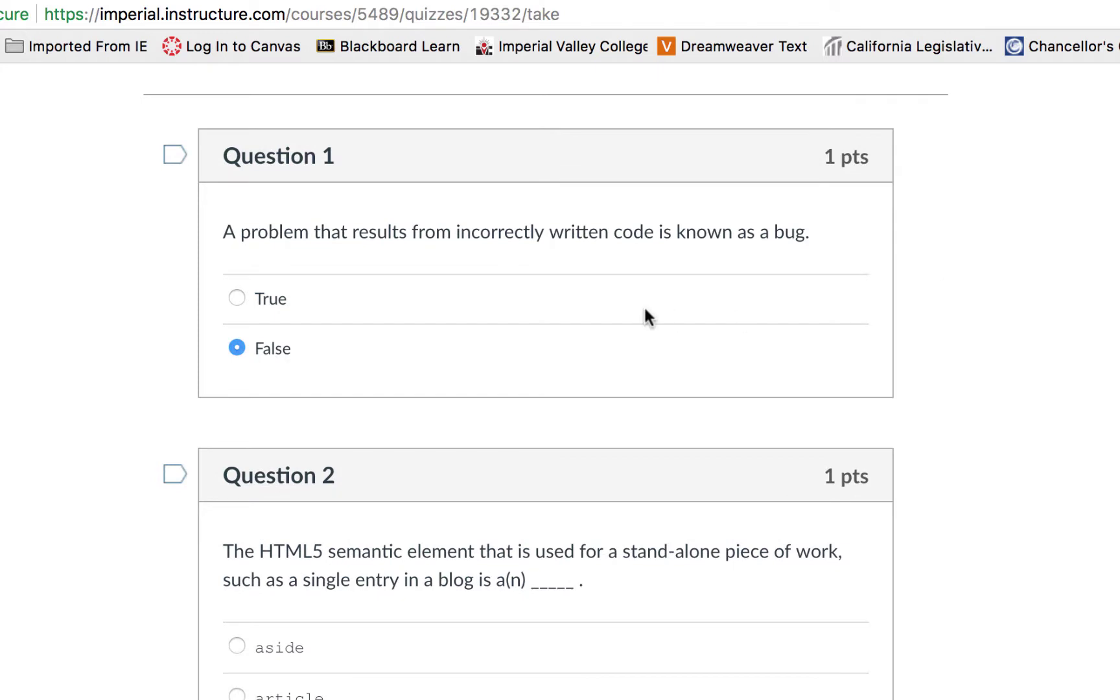
pyautogui.scroll(-10, 123, 291)
pyautogui.click(244, 270)
pyautogui.scroll(-15, 523, 282)
pyautogui.scroll(-15, 559, 282)
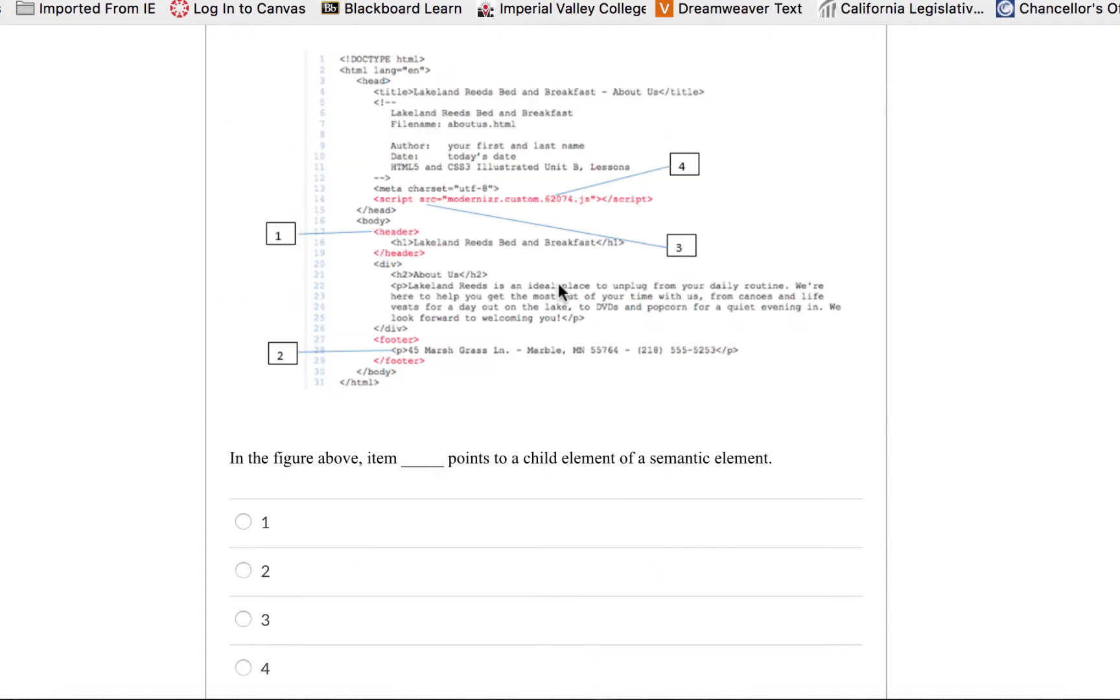
pyautogui.click(483, 378)
# Match Question 10's descriptions to article, aside, nav, section and footer
pyautogui.scroll(-20, 481, 373)
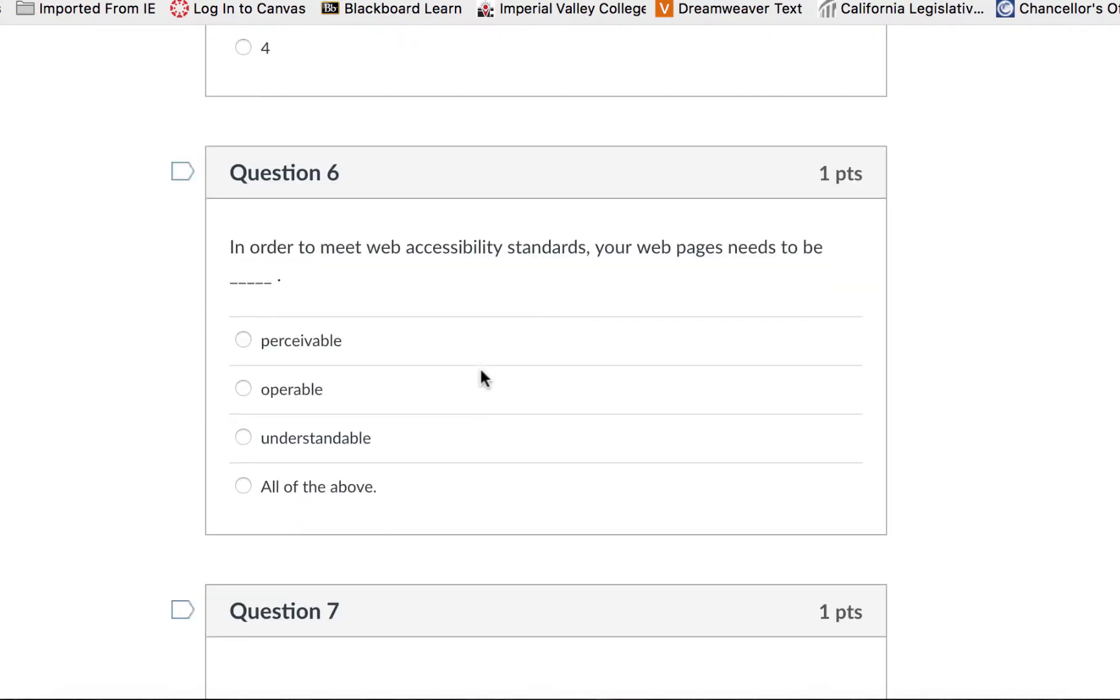
pyautogui.scroll(-10, 732, 312)
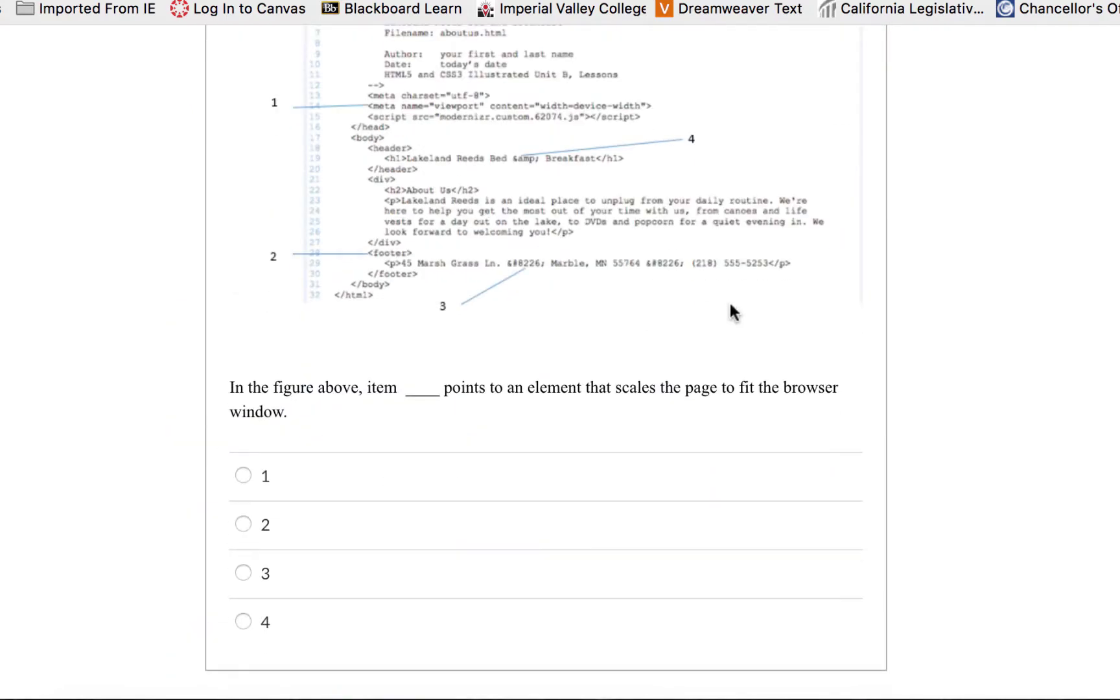
pyautogui.scroll(-12, 353, 503)
pyautogui.scroll(-5, 353, 509)
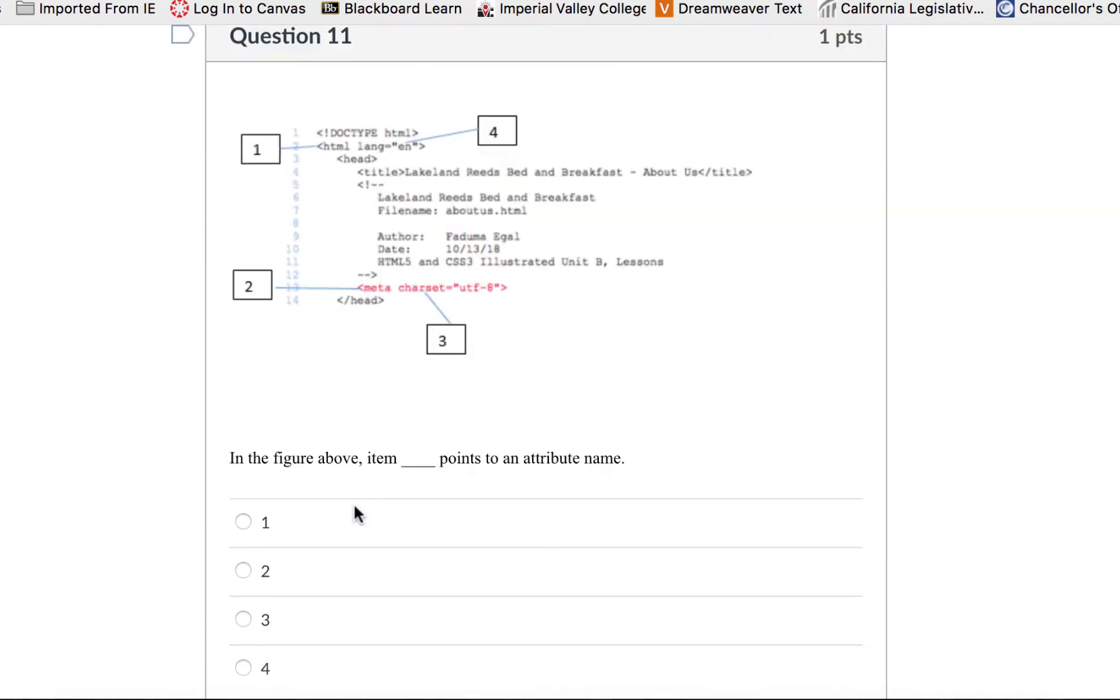
pyautogui.scroll(10, 214, 499)
pyautogui.click(595, 133)
pyautogui.click(532, 155)
pyautogui.click(574, 210)
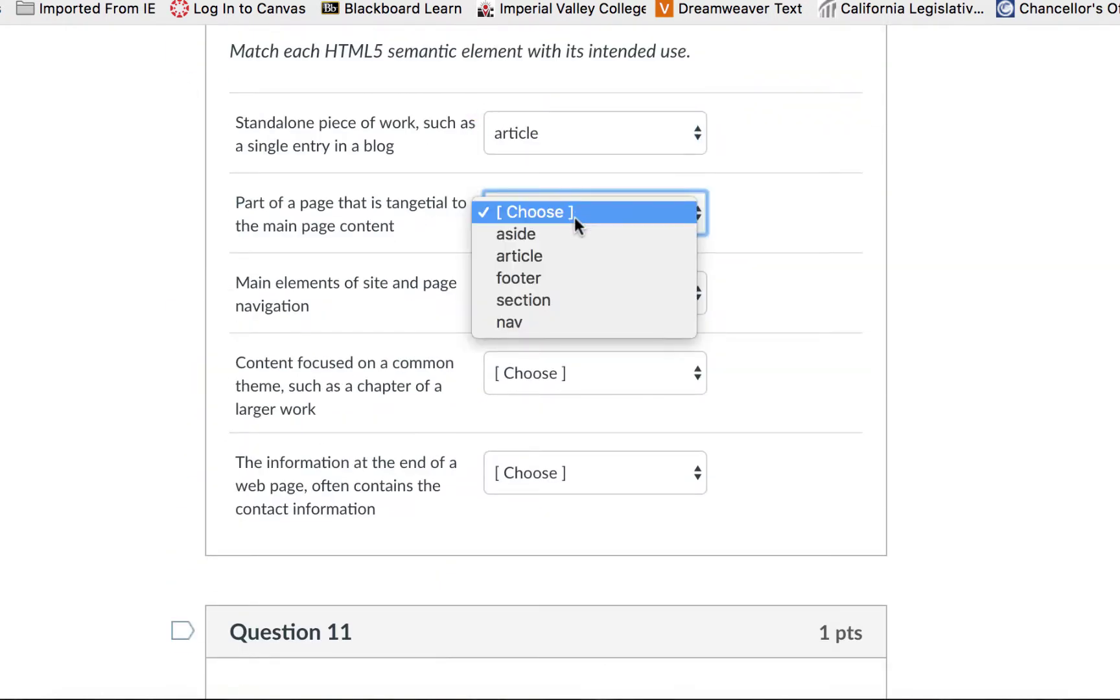
pyautogui.click(575, 231)
pyautogui.click(537, 301)
pyautogui.click(579, 367)
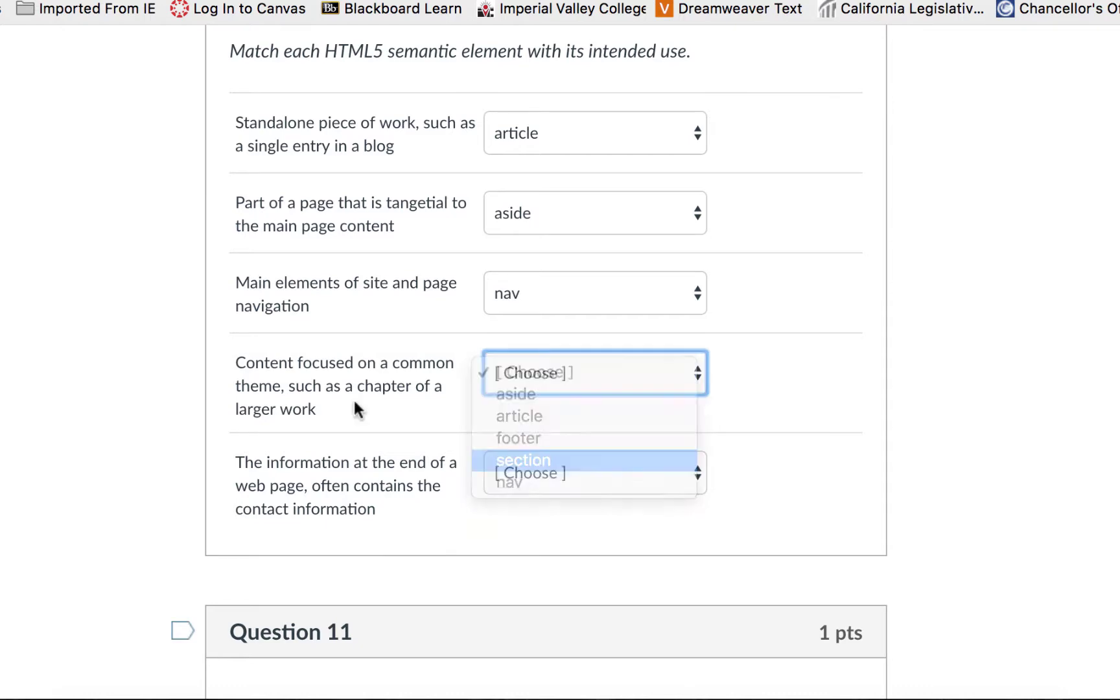
pyautogui.click(572, 461)
pyautogui.click(573, 473)
pyautogui.click(572, 540)
# Answer Questions 14–16 with opening element tag, UTF-8 and aside, then submit the quiz
pyautogui.scroll(-20, 402, 350)
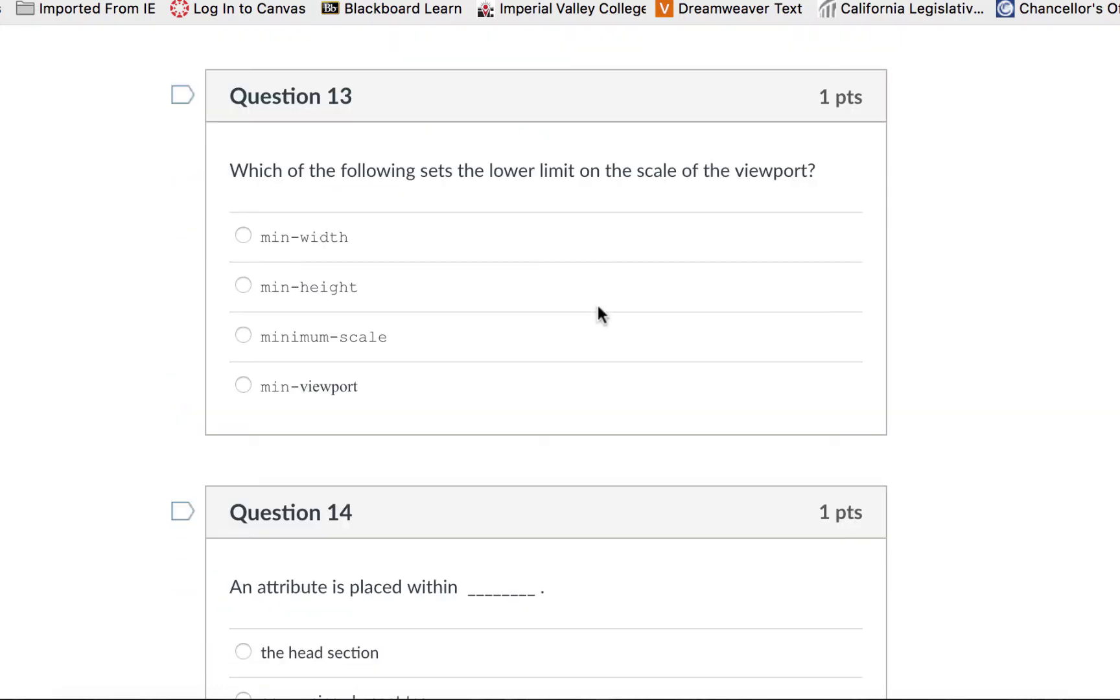
pyautogui.scroll(-8, 313, 270)
pyautogui.click(347, 206)
pyautogui.scroll(-8, 628, 249)
pyautogui.click(243, 513)
pyautogui.scroll(-10, 505, 517)
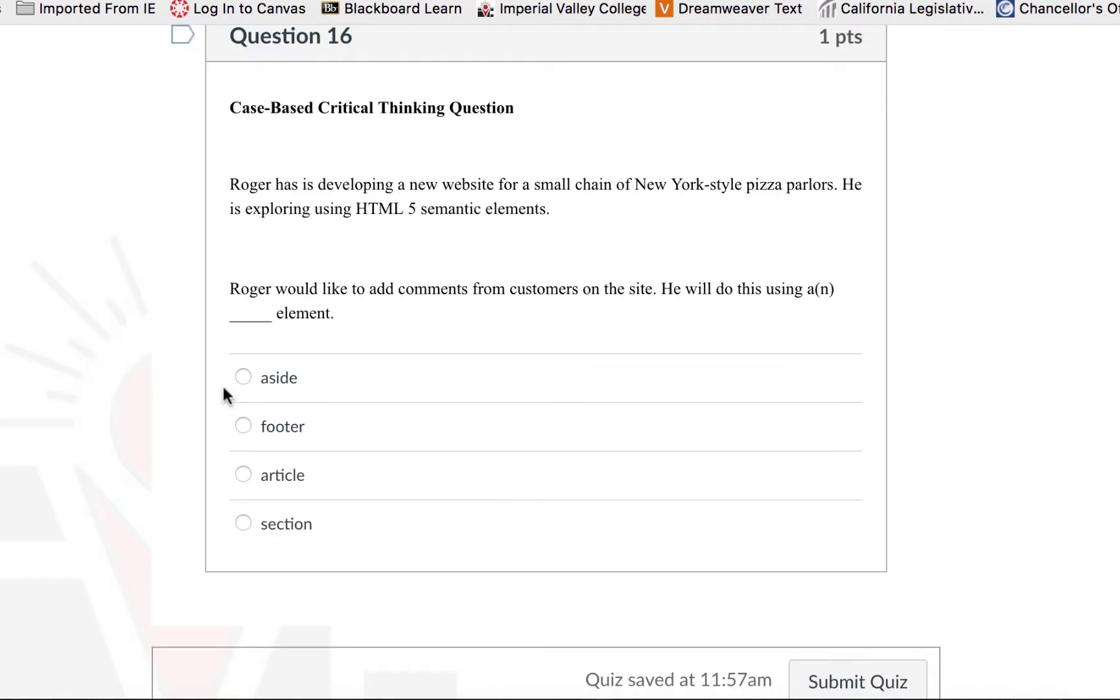
pyautogui.click(243, 425)
pyautogui.scroll(-2, 997, 408)
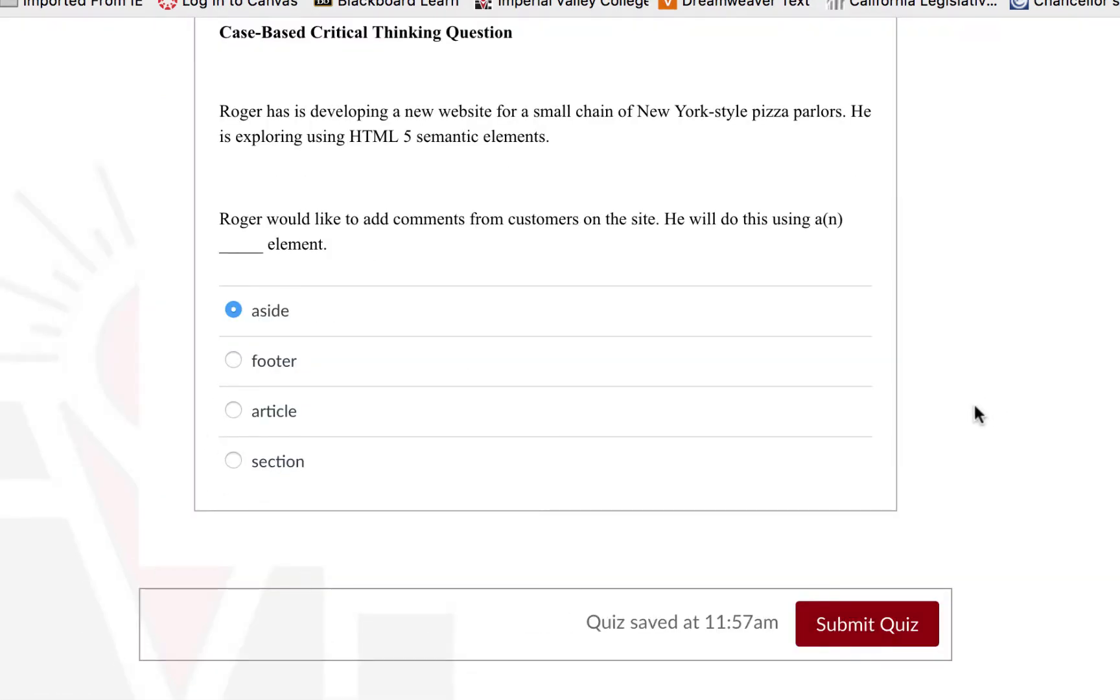
pyautogui.click(857, 626)
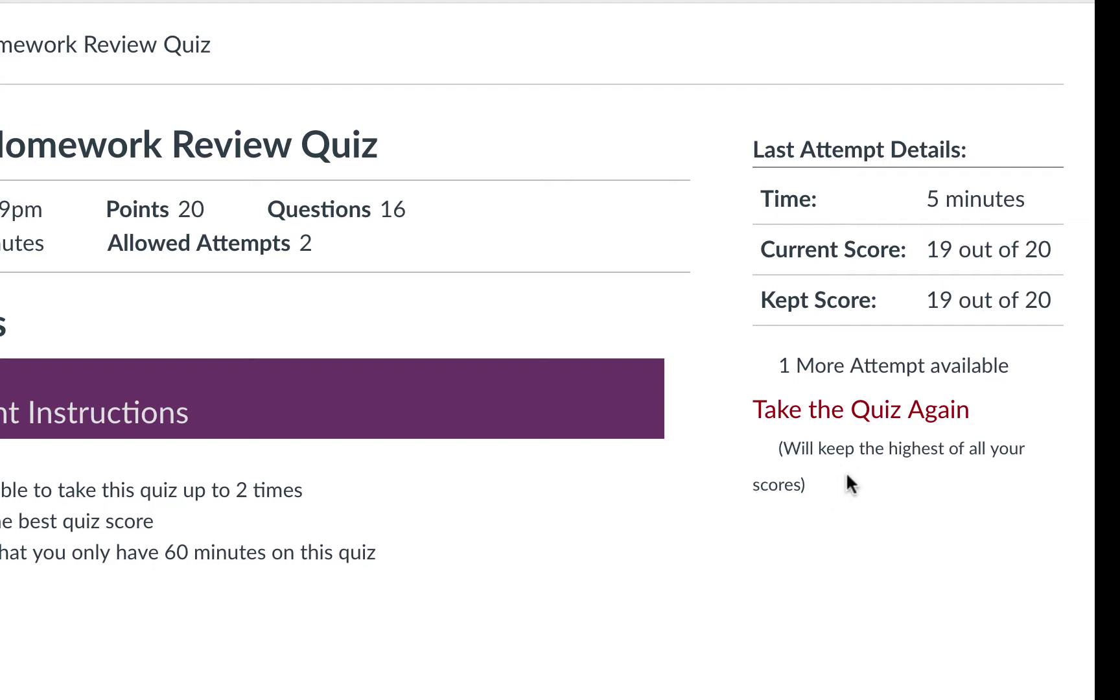
# Scroll down to the Attempt History showing Attempt 1 scored 19 out of 20
pyautogui.scroll(-8, 590, 505)
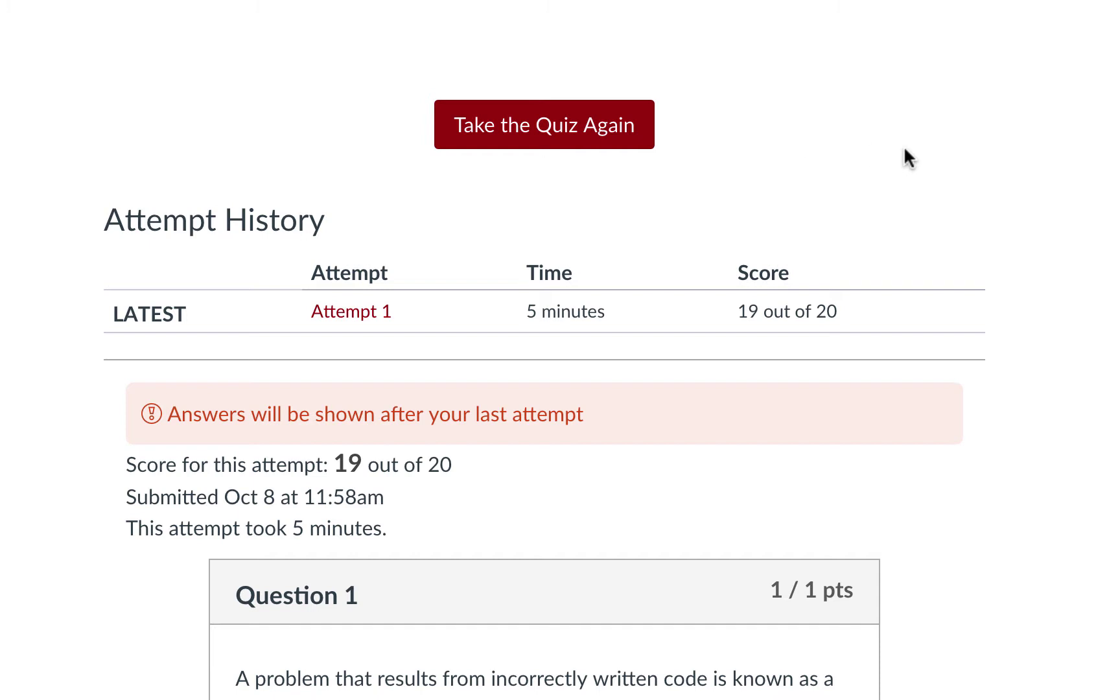
pyautogui.scroll(-3, 1006, 181)
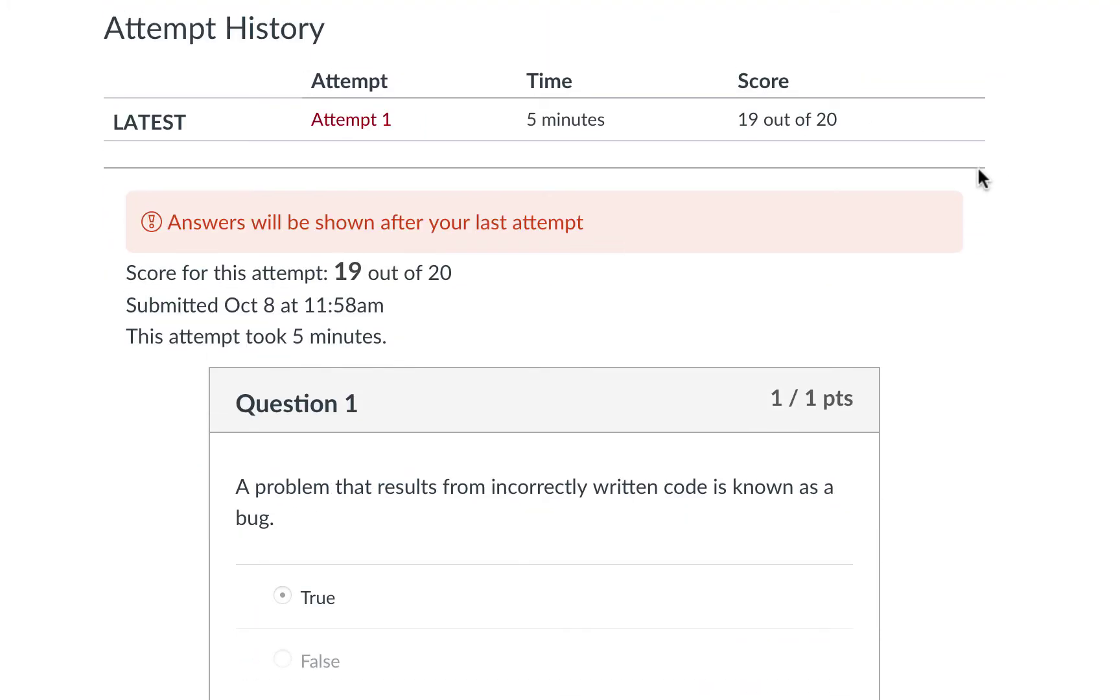
pyautogui.scroll(-9, 38, 198)
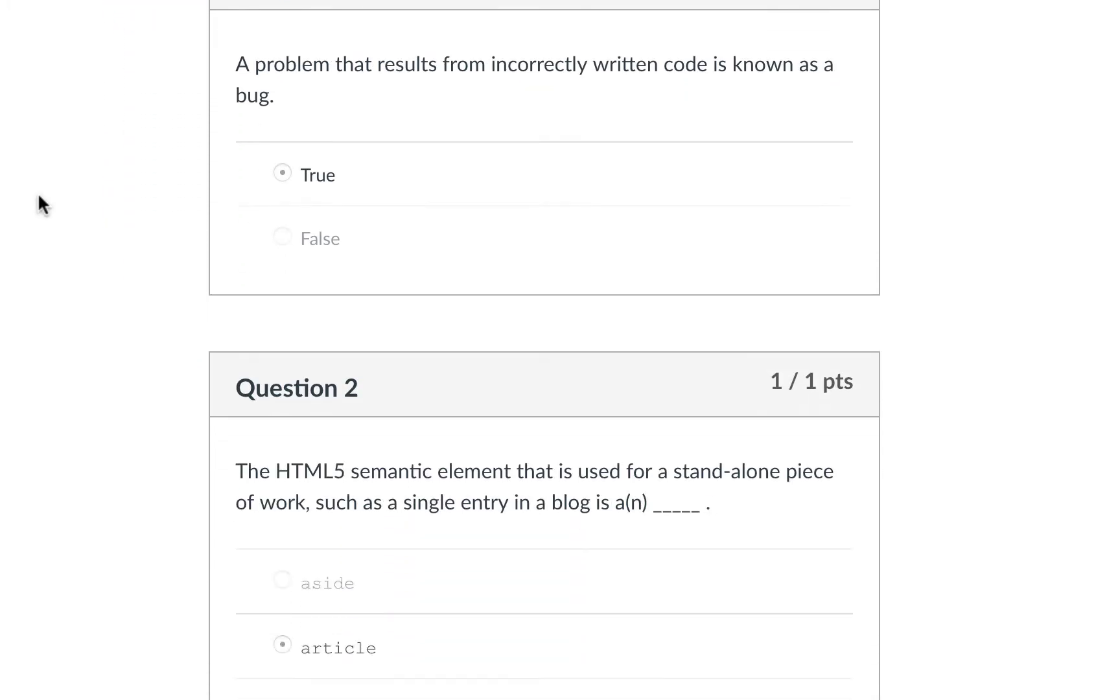
pyautogui.scroll(-18, 39, 198)
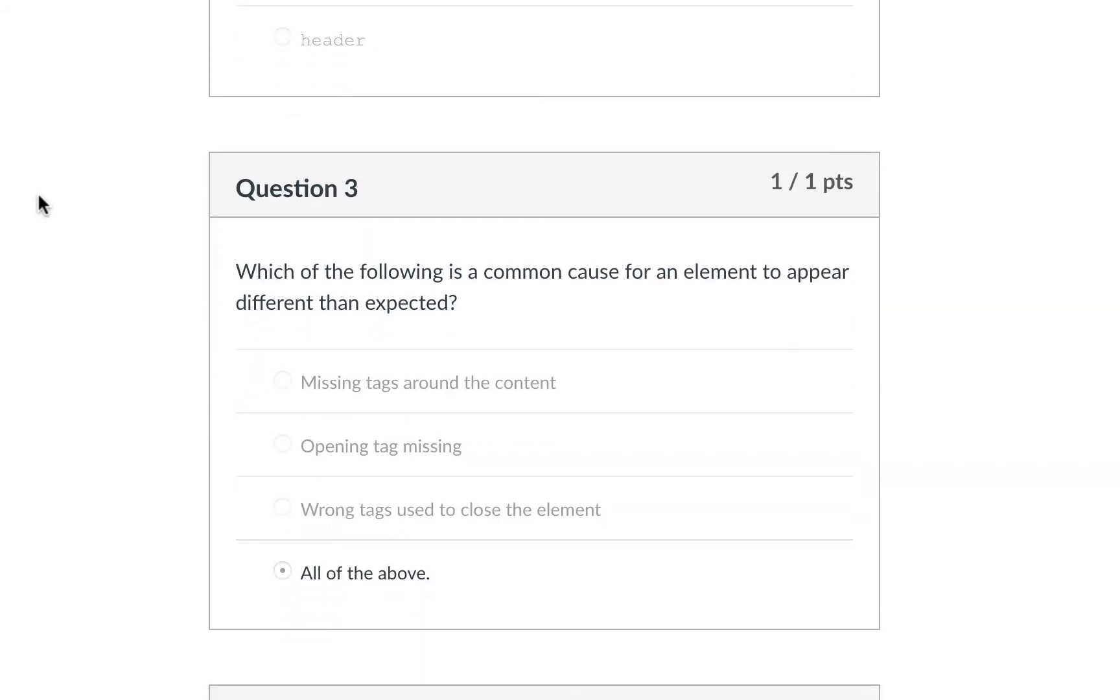
pyautogui.scroll(-13, 39, 198)
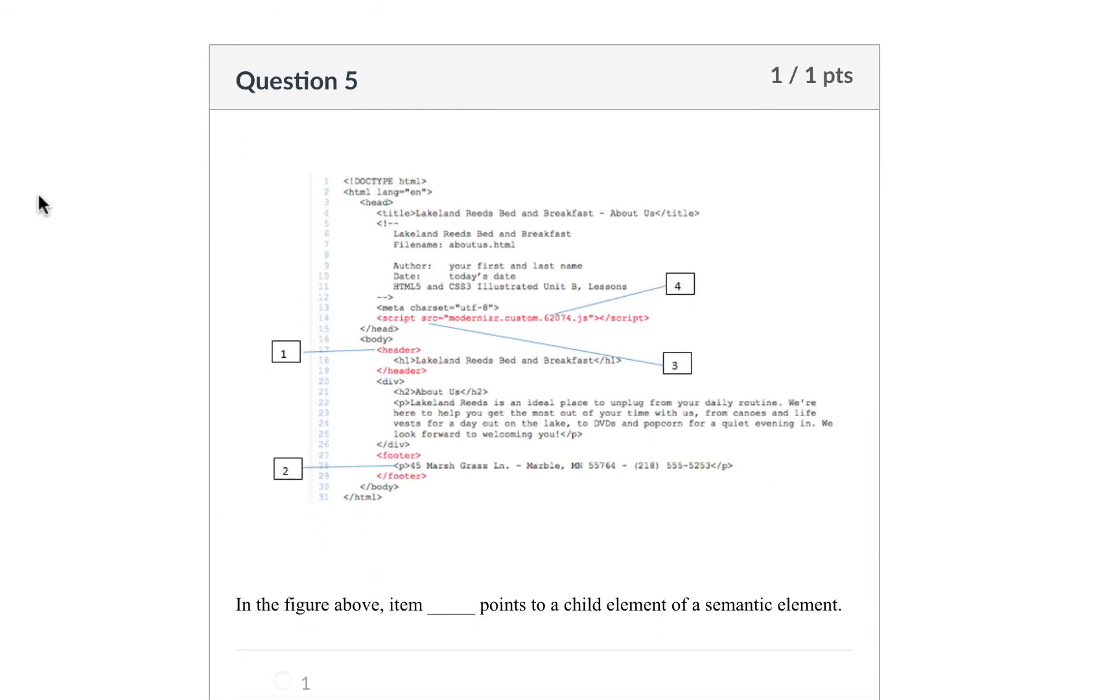
pyautogui.scroll(-20, 39, 198)
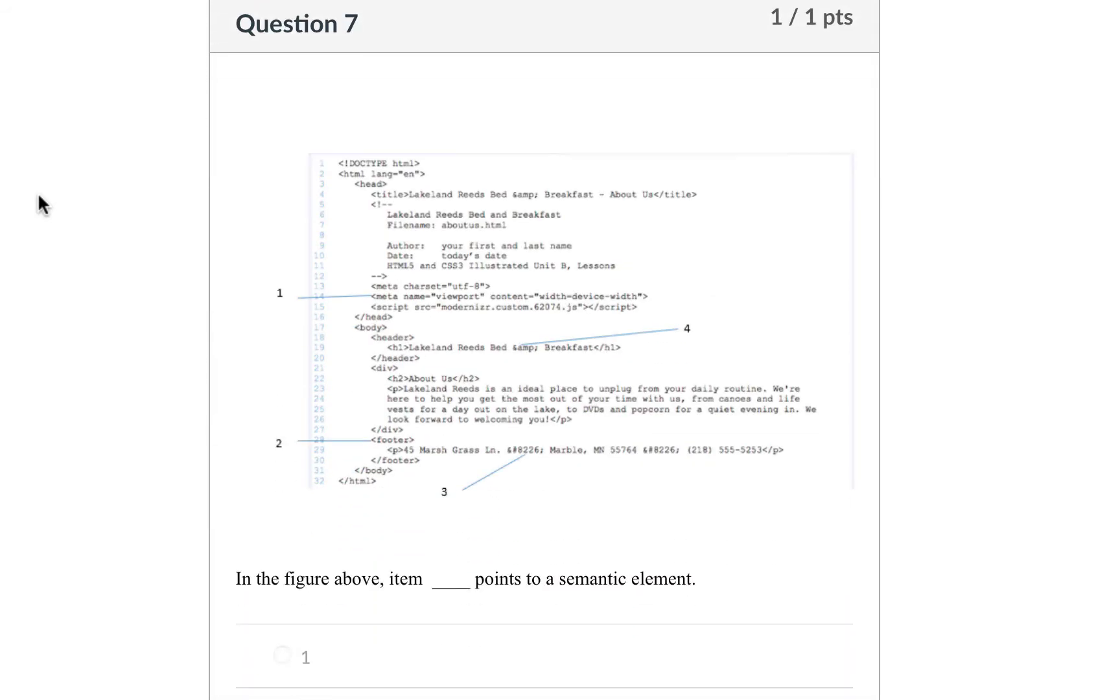
pyautogui.scroll(-20, 37, 191)
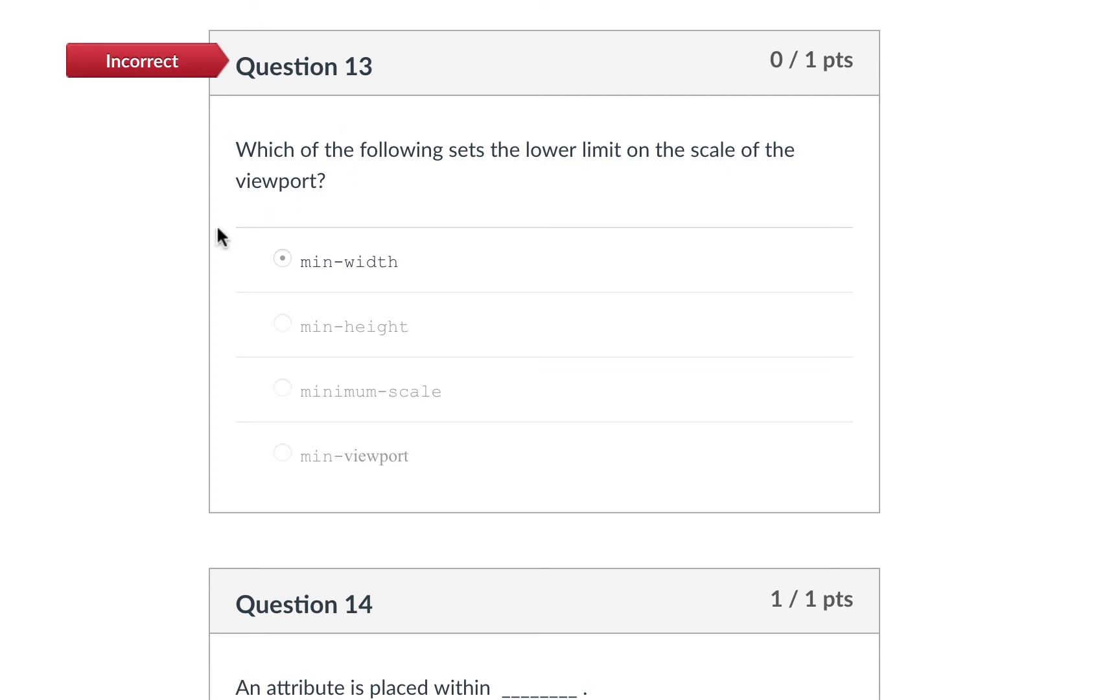
pyautogui.scroll(-20, 189, 245)
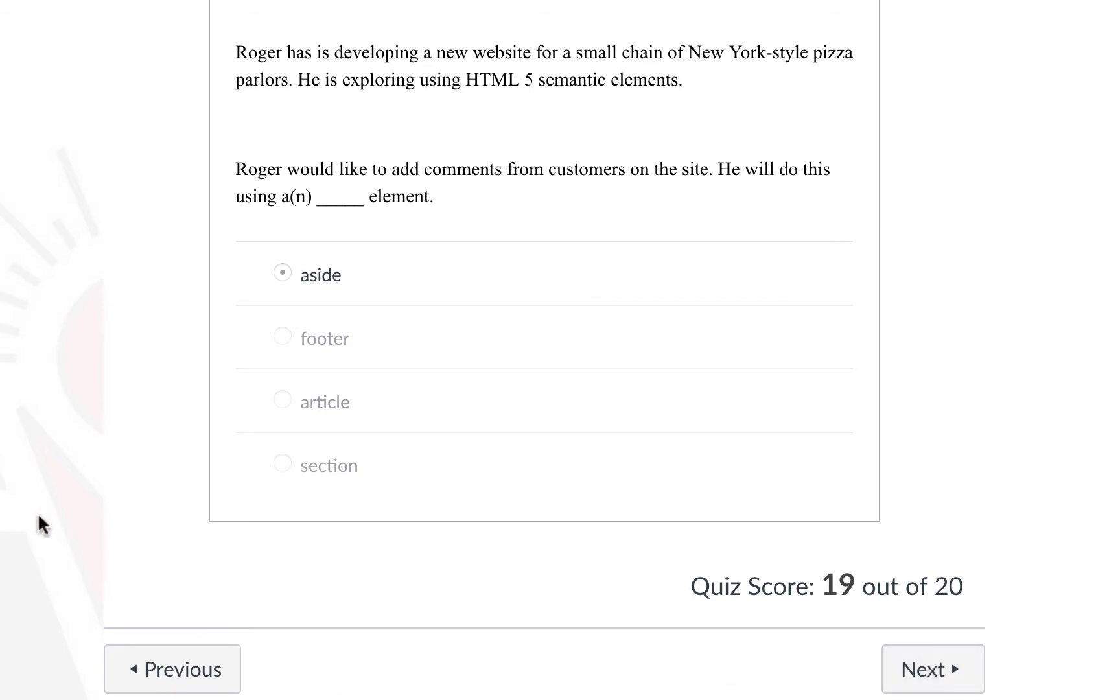
pyautogui.scroll(20, 38, 518)
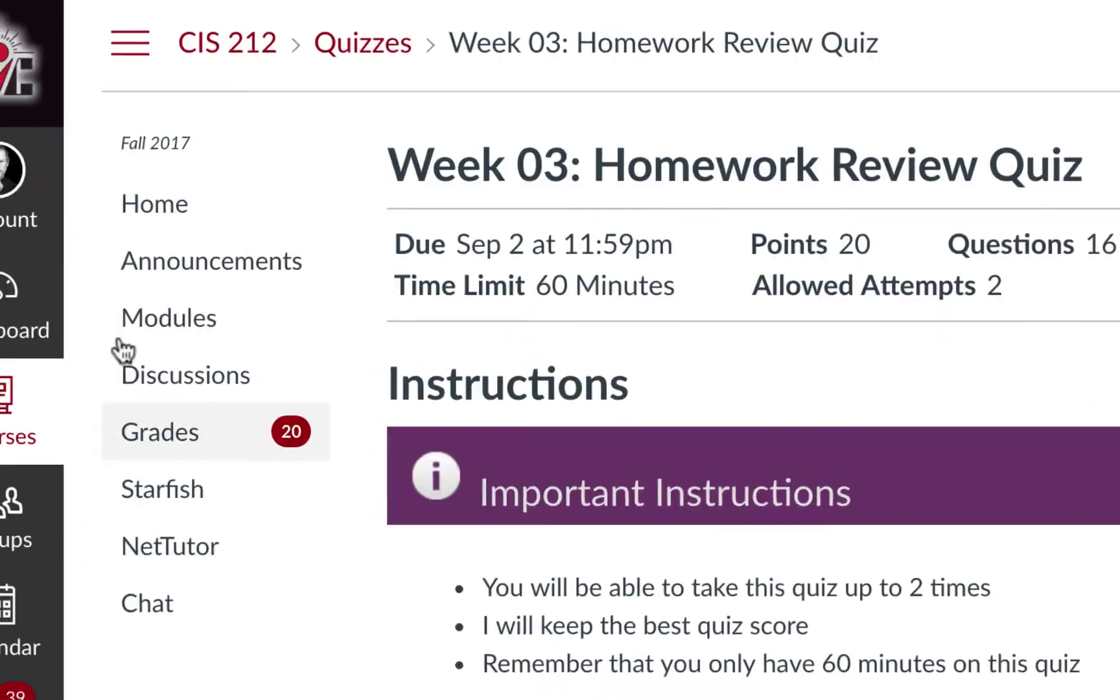
# Go from course Home to Grades, confirm 19/20 for Week 03, and open the Week 06 quiz submission
pyautogui.click(175, 231)
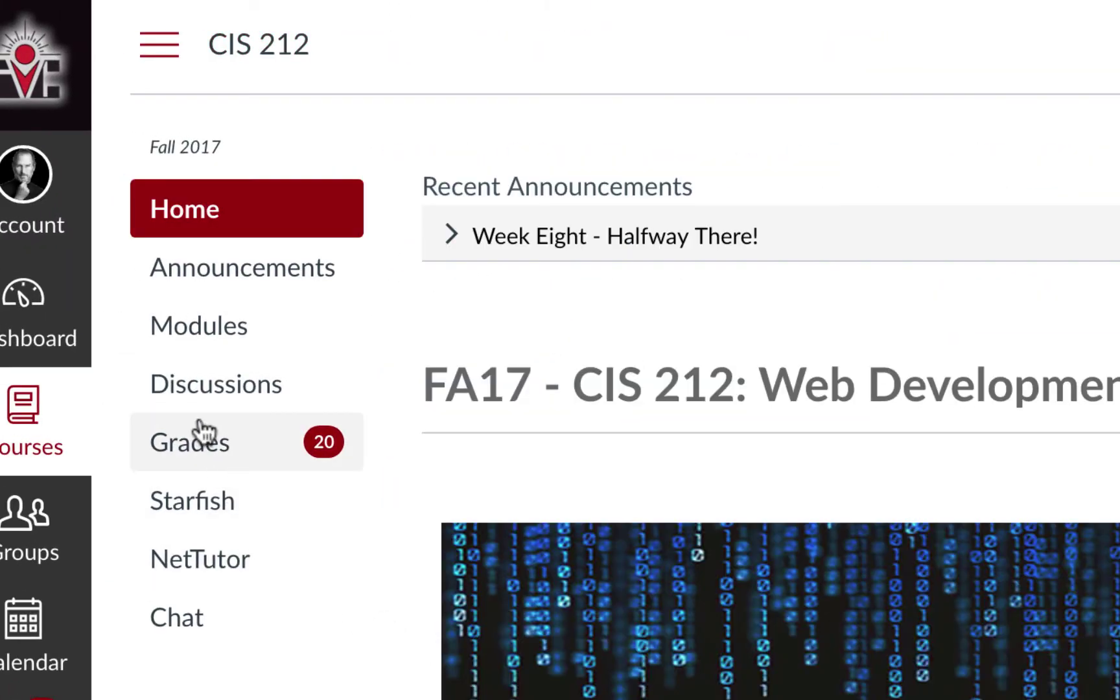
pyautogui.click(217, 435)
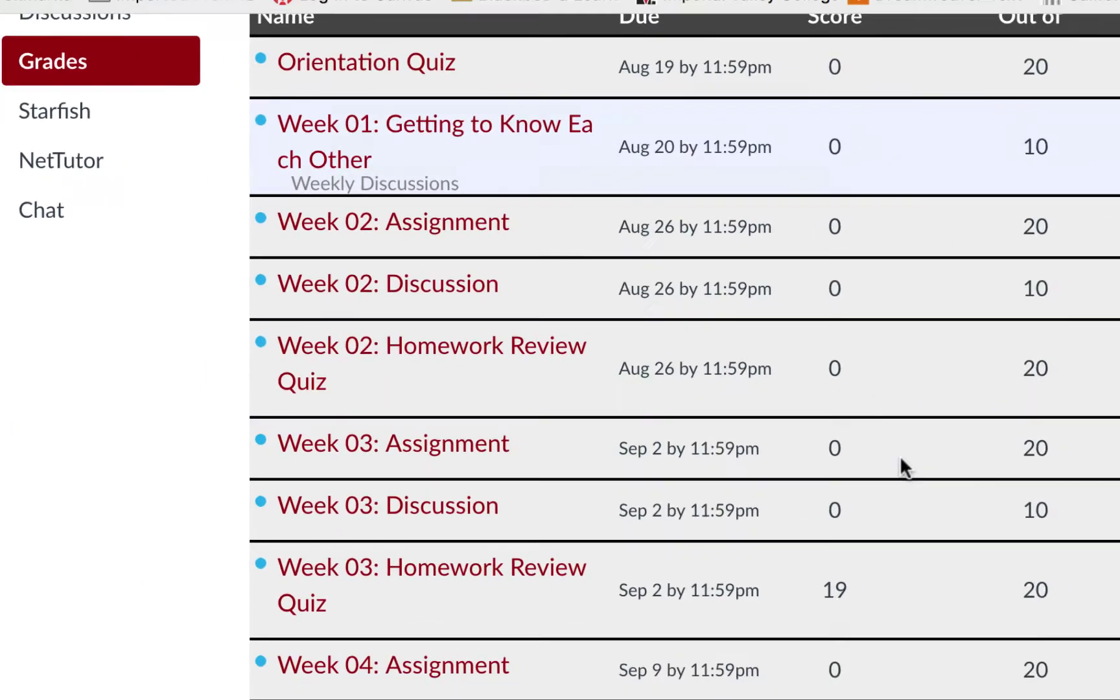
pyautogui.scroll(-5, 613, 398)
pyautogui.scroll(-5, 616, 407)
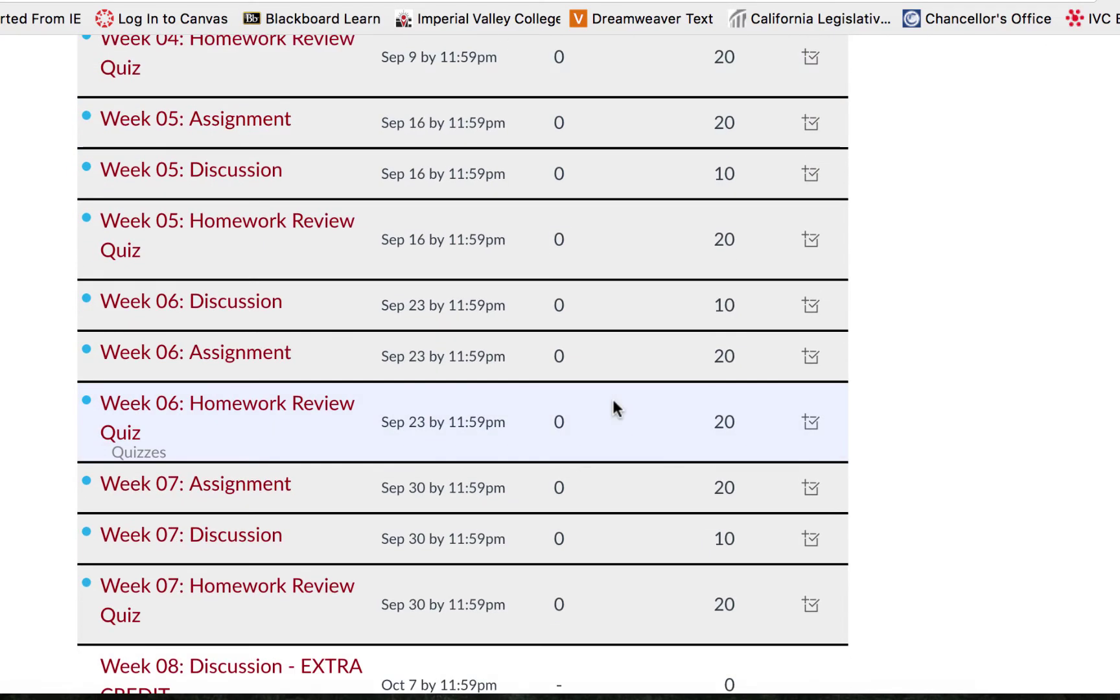
pyautogui.scroll(-3, 615, 406)
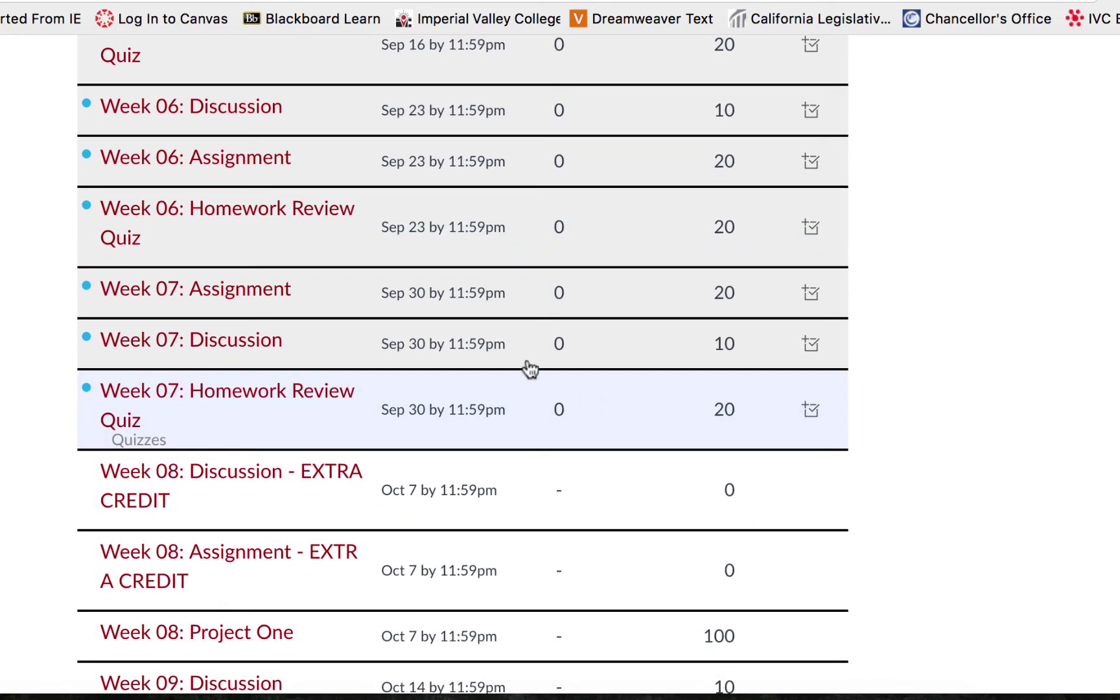
pyautogui.click(295, 214)
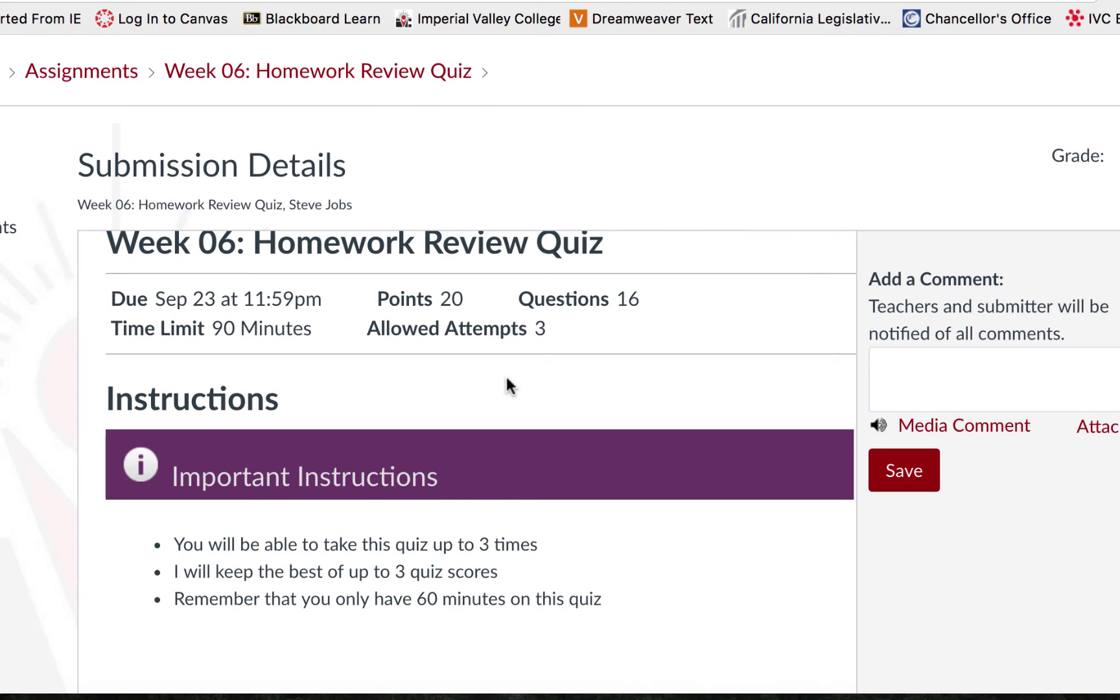